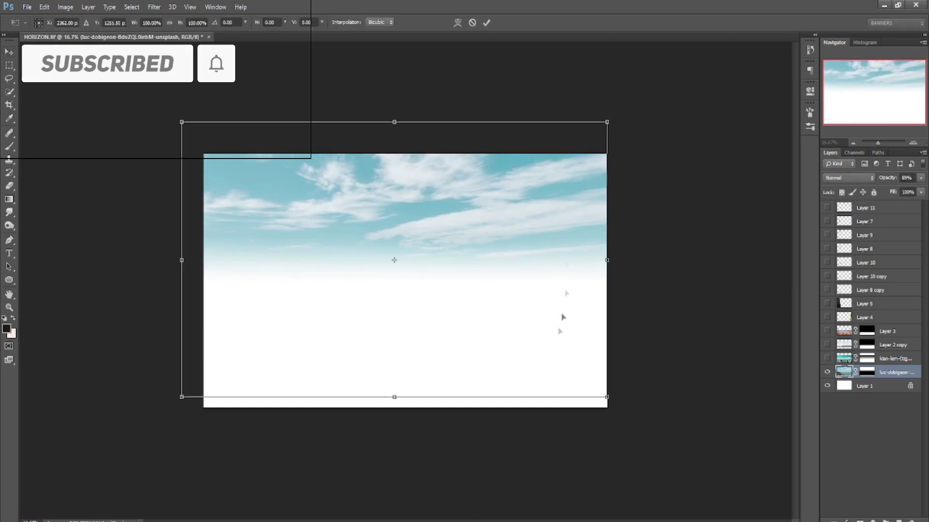
Switch to the Eraser and size its brush to about 1500 px
key(e)
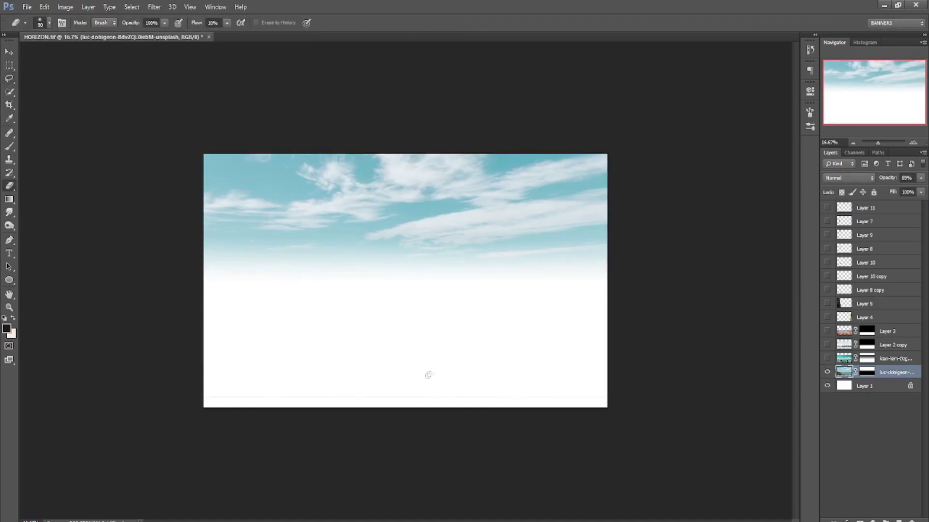
key(bracketright)
key(bracketright)
key(bracketright)
key(bracketright)
key(bracketright)
key(bracketright)
key(bracketright)
key(bracketright)
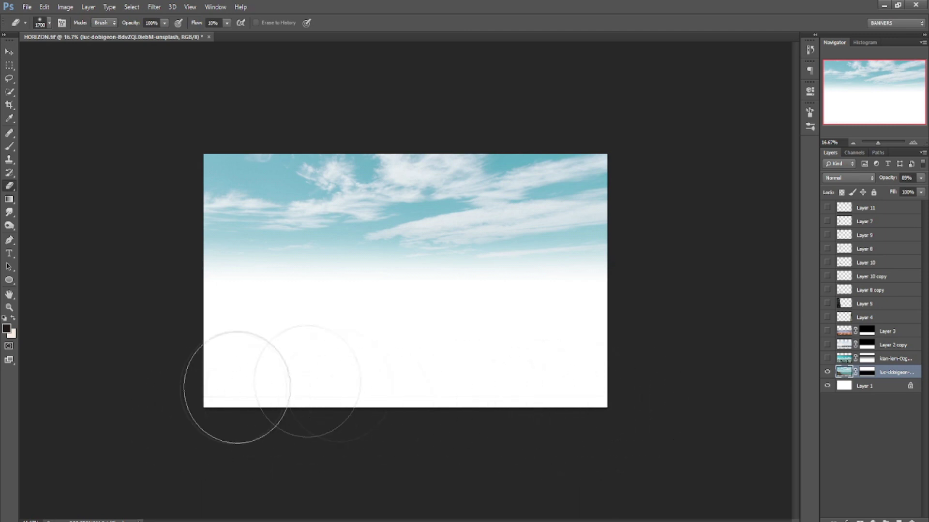
key(bracketleft)
key(bracketleft)
Make the skyline, desert, tower, balcony, scaffold-pole and climbing-man layers visible again
click(827, 358)
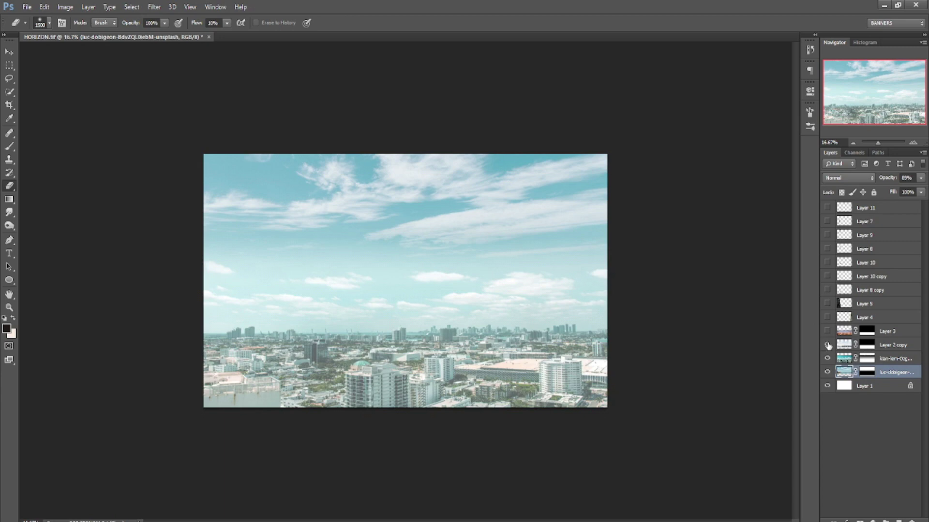
click(827, 345)
click(827, 317)
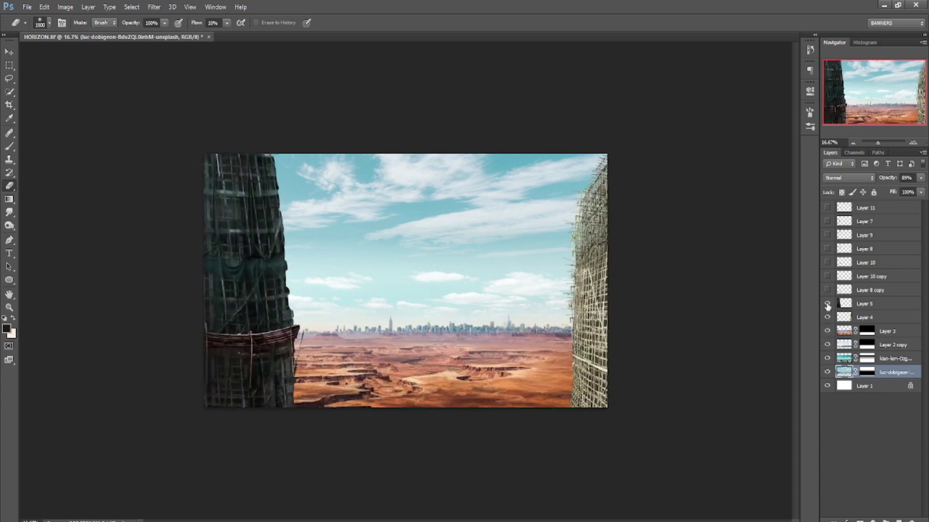
click(827, 290)
click(827, 276)
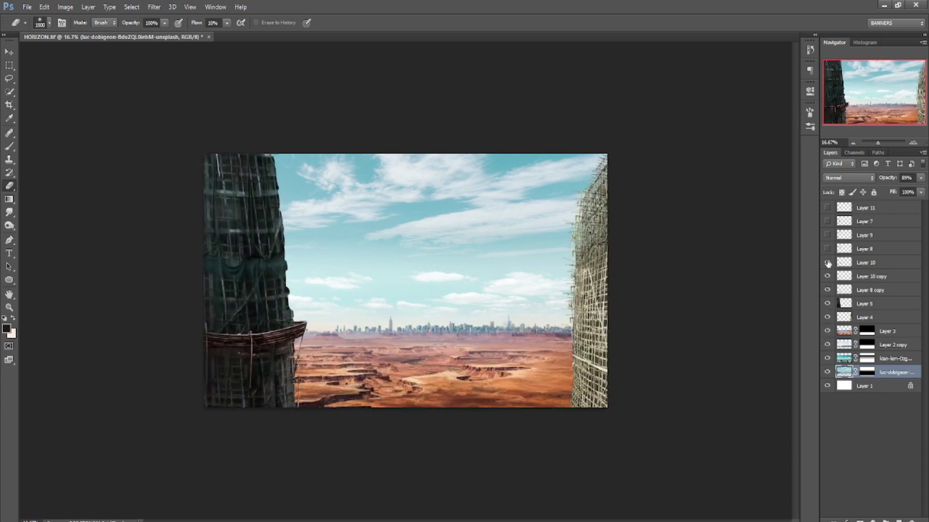
click(827, 235)
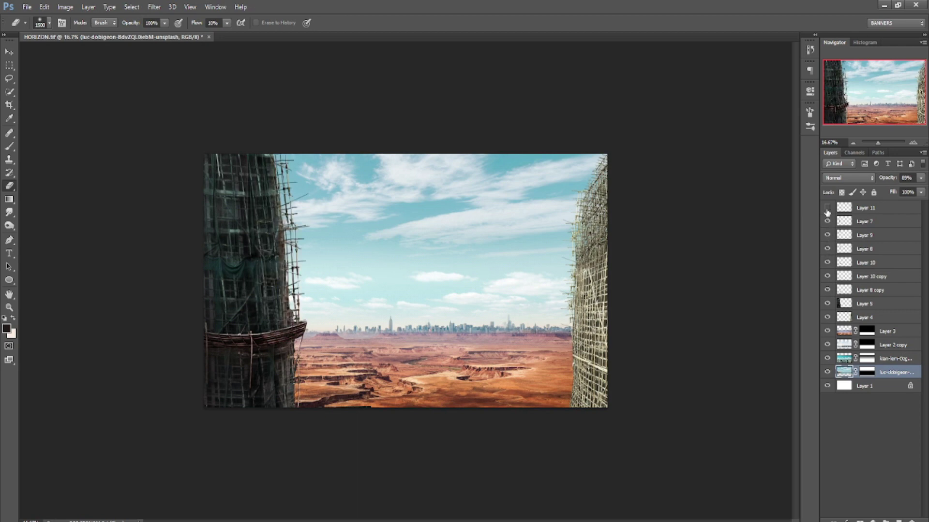
click(827, 207)
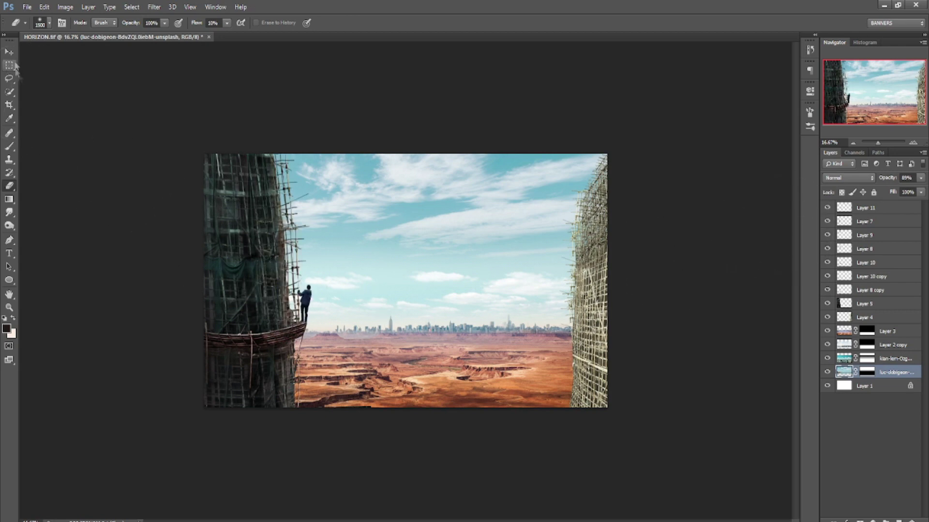
click(8, 51)
key(ctrl+plus)
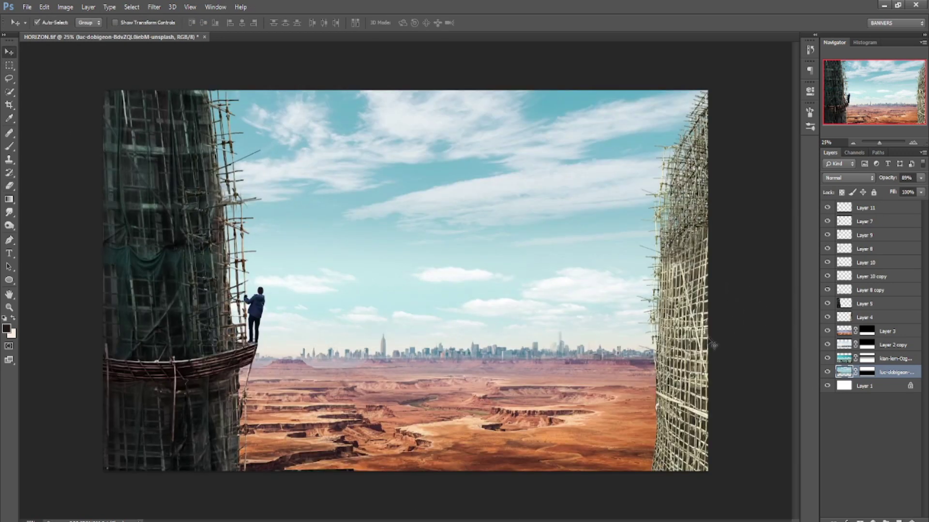
Select the climbing man's layer, try adding a mask, then undo it
click(879, 206)
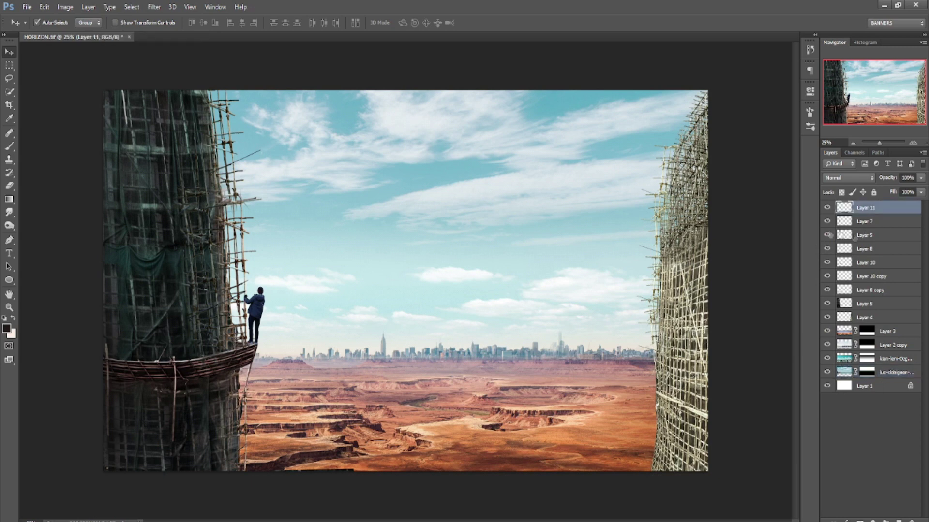
click(860, 520)
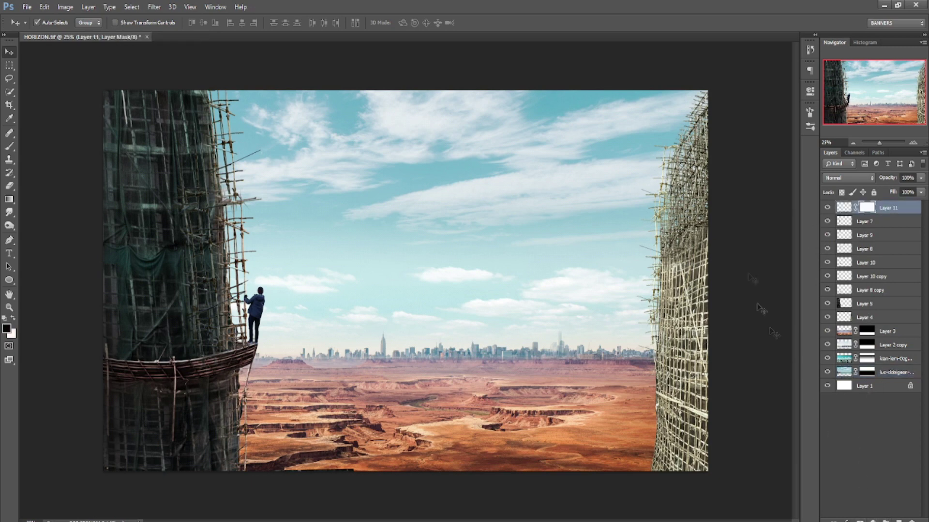
click(825, 208)
key(ctrl+z)
click(844, 373)
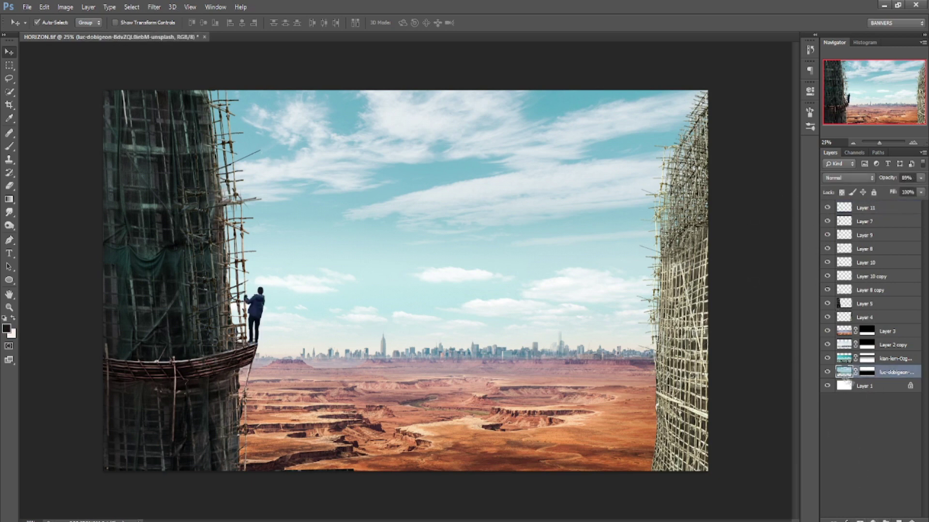
Shift the man's clothing hue to red via Hue/Saturation, then add an empty layer
click(857, 210)
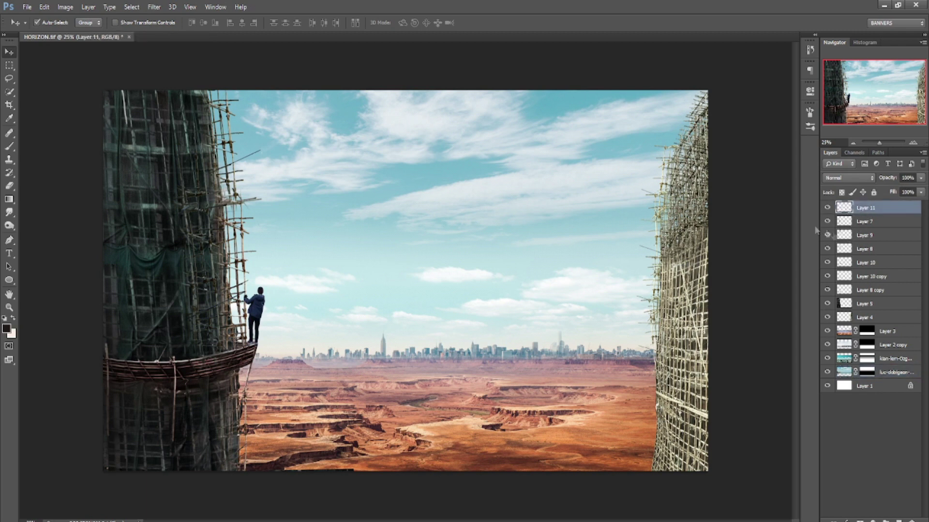
key(ctrl+u)
drag(443, 262, 482, 267)
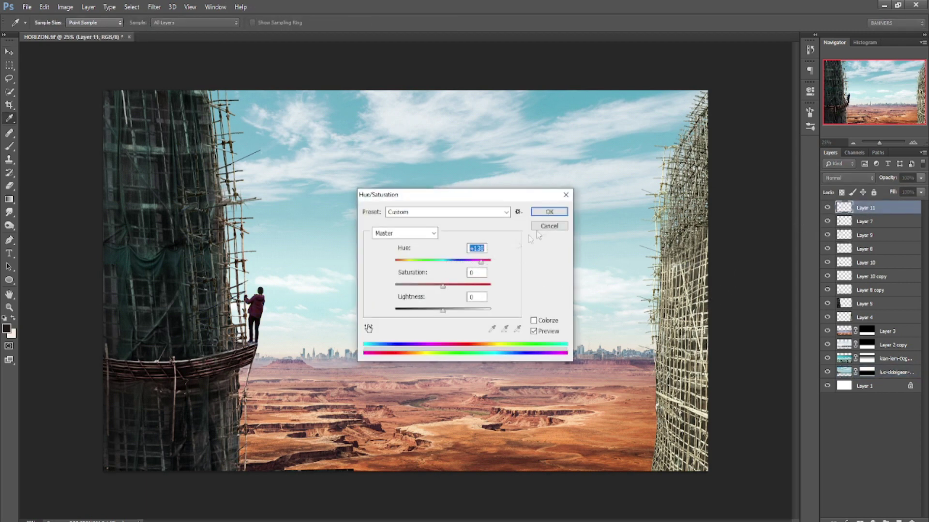
click(549, 212)
key(v)
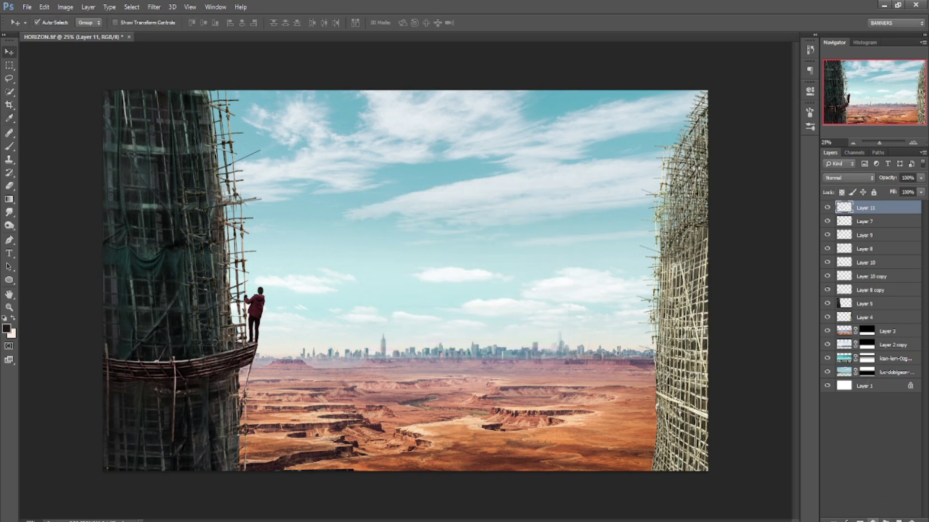
click(900, 520)
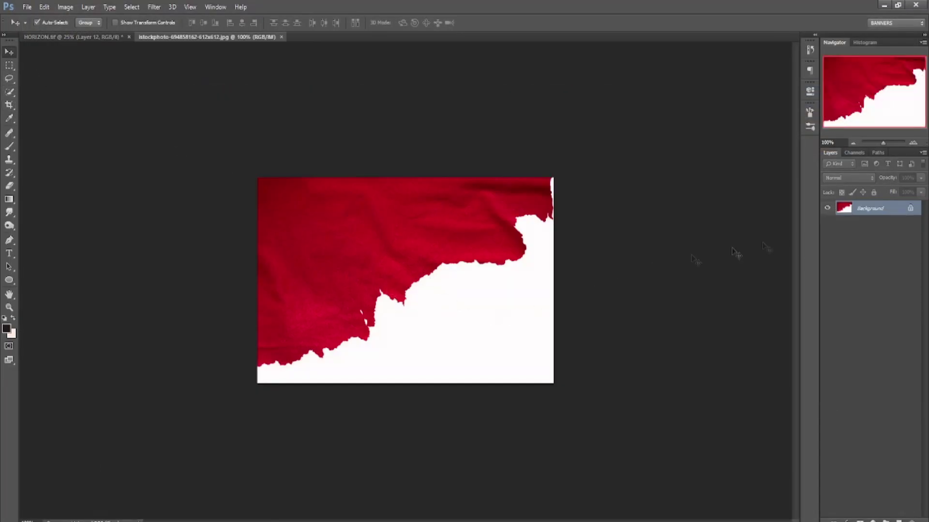
Select the red fabric in the stock photo using Color Range with Fuzziness 140
click(9, 91)
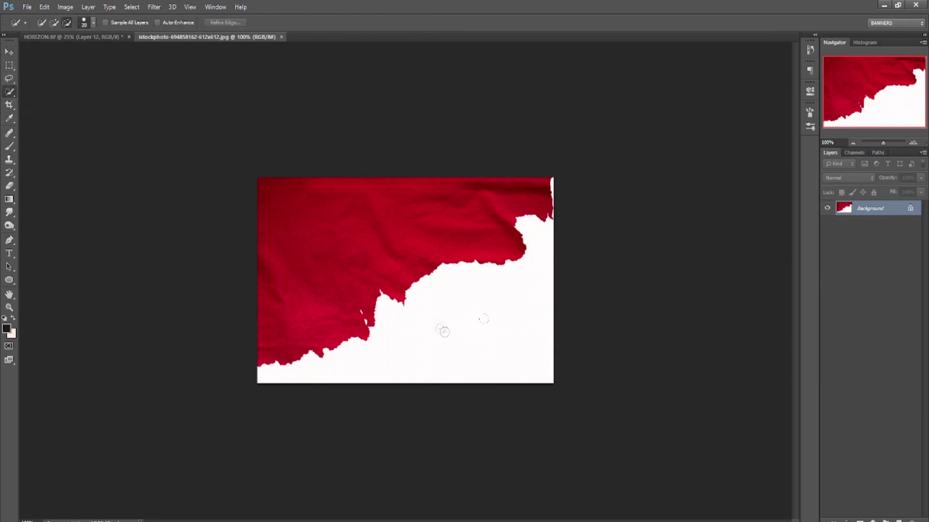
click(431, 354)
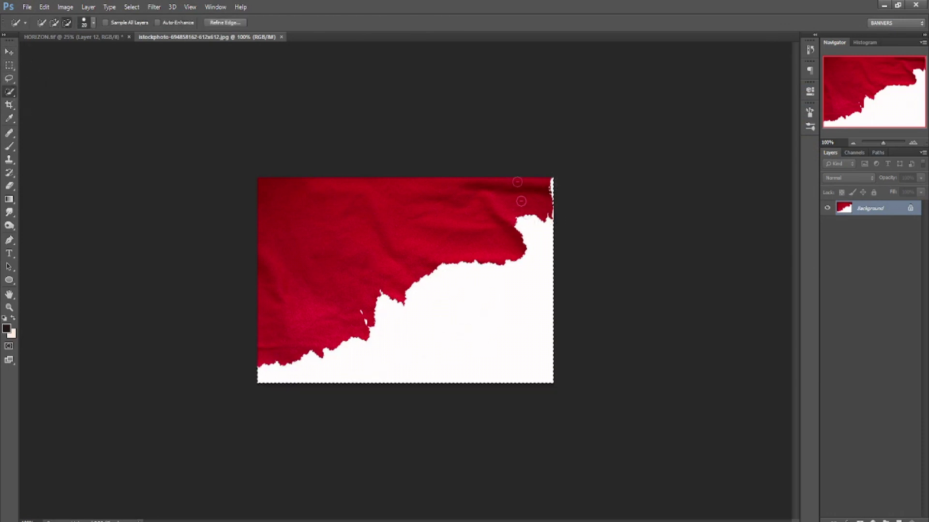
drag(454, 298, 552, 291)
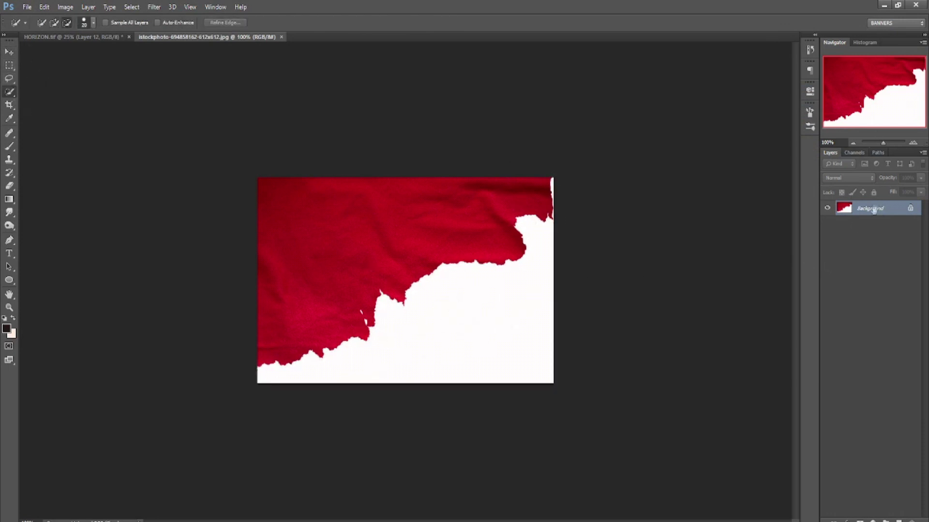
click(151, 6)
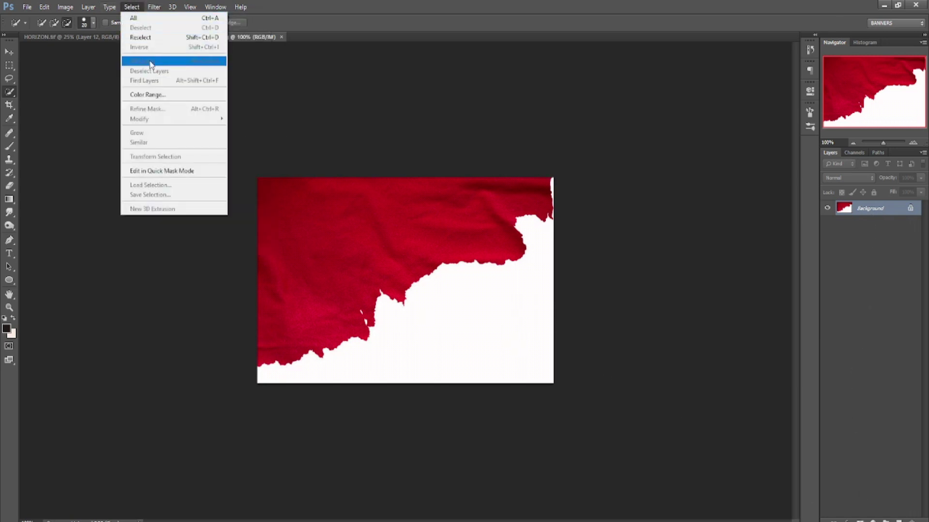
click(130, 7)
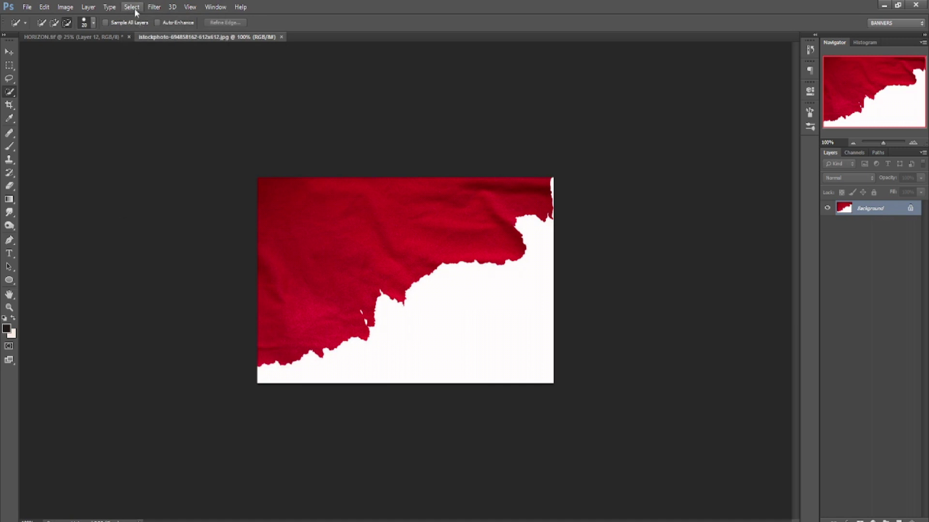
click(147, 95)
drag(547, 165, 570, 171)
click(647, 122)
key(w)
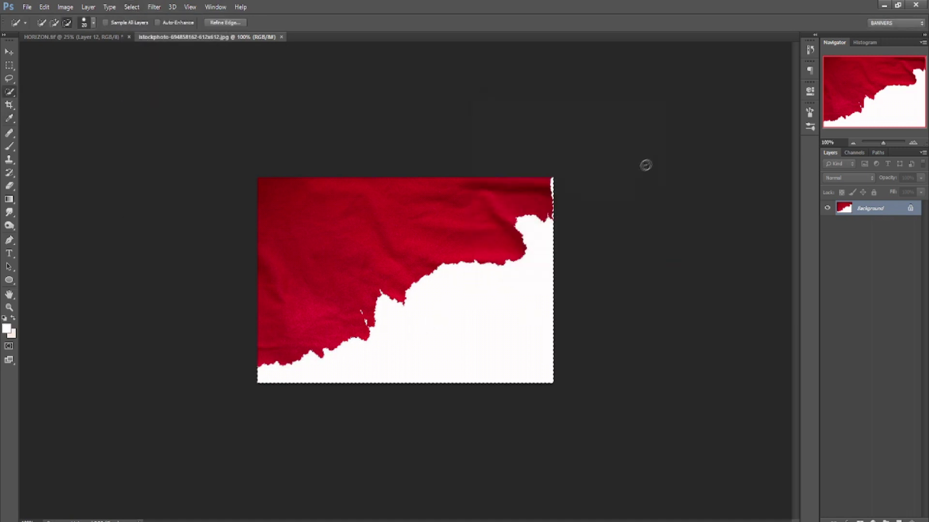
Cut the fabric free of its white backdrop and paste it into HORIZON.tif
key(ctrl+BackSpace)
key(ctrl+d)
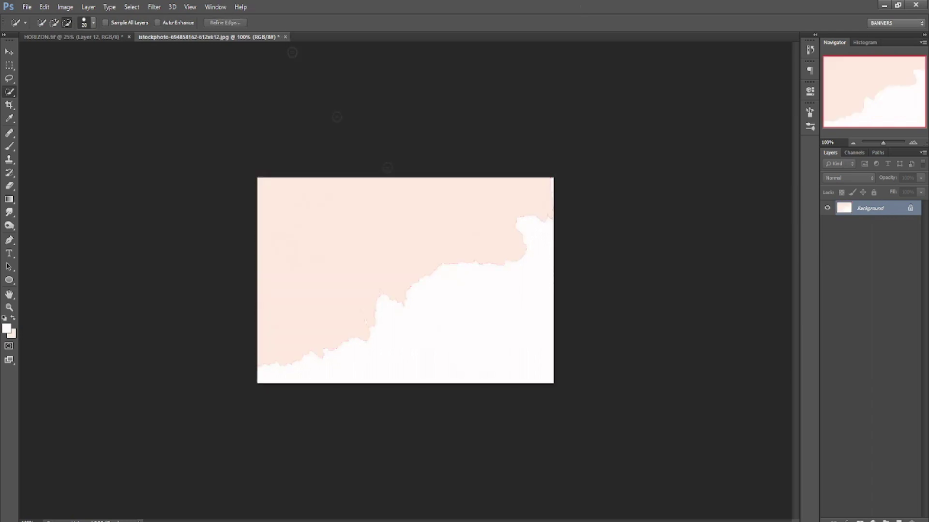
click(77, 37)
key(v)
key(ctrl+v)
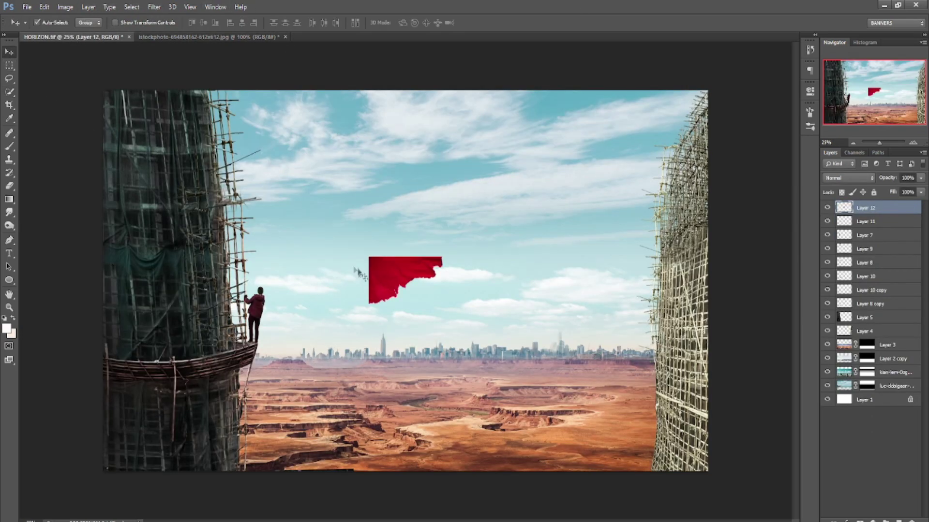
Move the flag onto the lower-left scaffold, rotate it about 13.6°, and flip it vertically
key(ctrl+t)
drag(393, 272, 157, 382)
drag(251, 362, 256, 382)
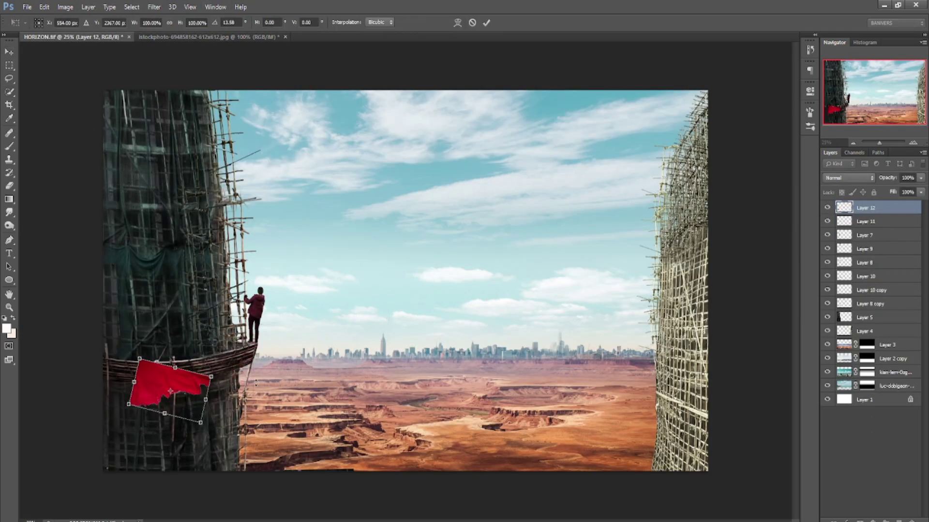
mouse_move(200, 383)
mouse_down()
mouse_move(184, 376)
mouse_move(144, 429)
mouse_up()
key(ctrl+plus)
right_click(163, 423)
click(208, 411)
key(Return)
Lasso-delete the flag's middle strip, upper piece and right tip to leave a narrow strip
key(l)
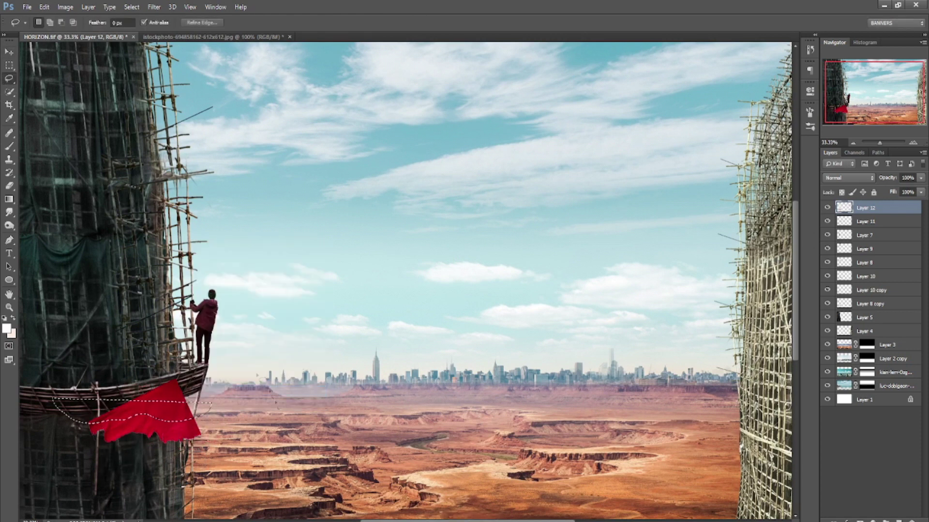
drag(151, 419, 130, 416)
key(Delete)
mouse_move(160, 367)
mouse_down()
mouse_move(128, 404)
mouse_move(159, 367)
mouse_up()
key(Delete)
key(ctrl+d)
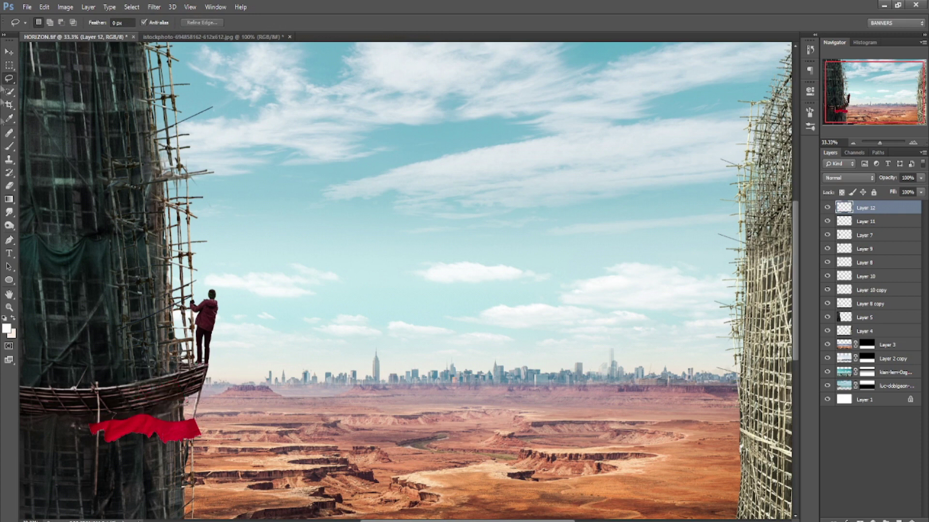
drag(188, 464, 183, 421)
key(Delete)
mouse_move(58, 411)
mouse_down()
mouse_move(140, 424)
mouse_move(130, 426)
mouse_up()
key(ctrl+d)
key(ctrl+plus)
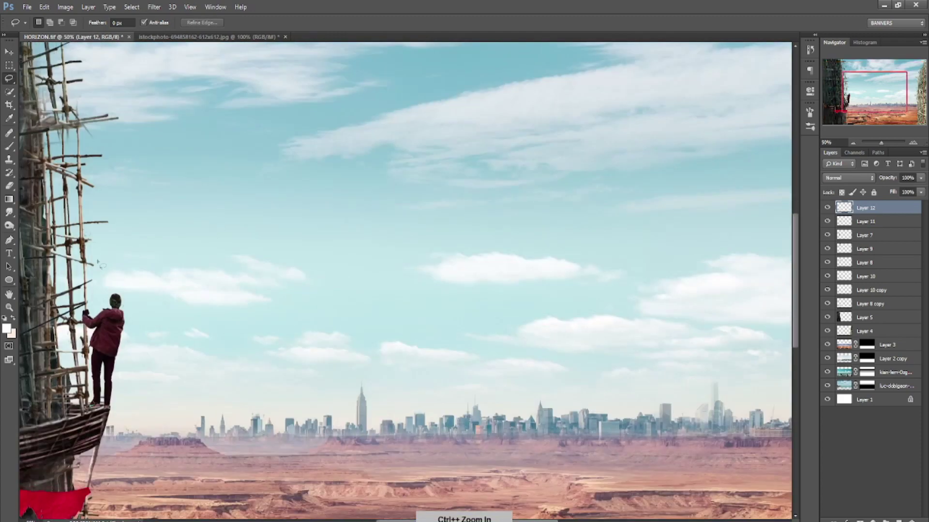
Move the flag up under the wooden platform and skew its edges to fit
drag(227, 383, 502, 290)
key(ctrl+t)
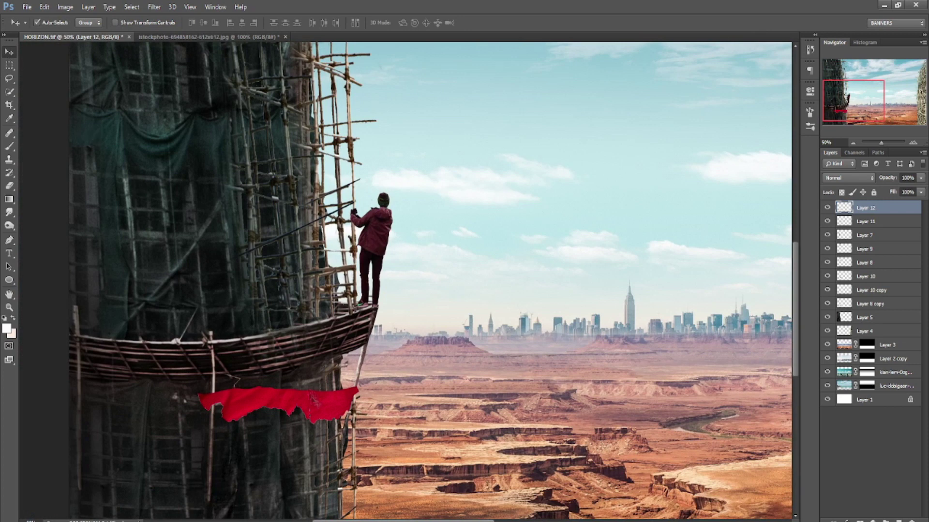
drag(281, 404, 314, 373)
drag(390, 345, 380, 333)
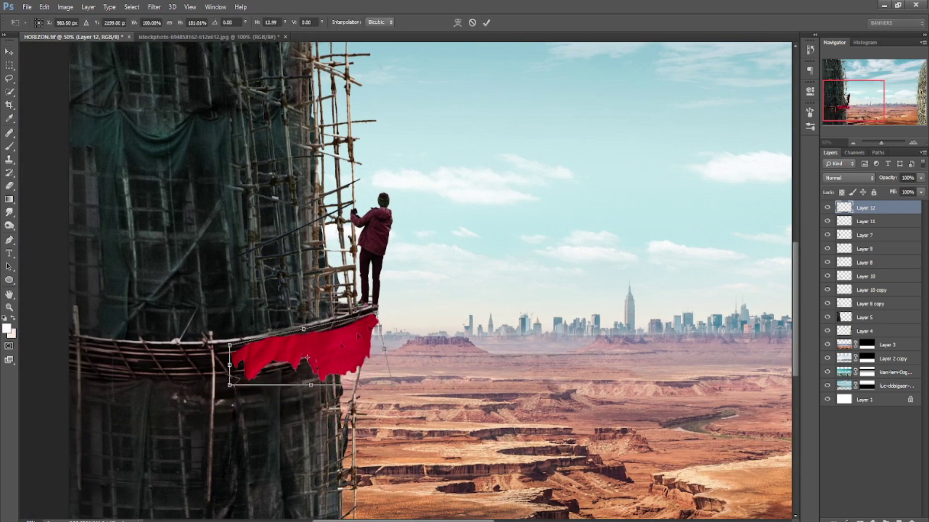
drag(305, 343, 304, 367)
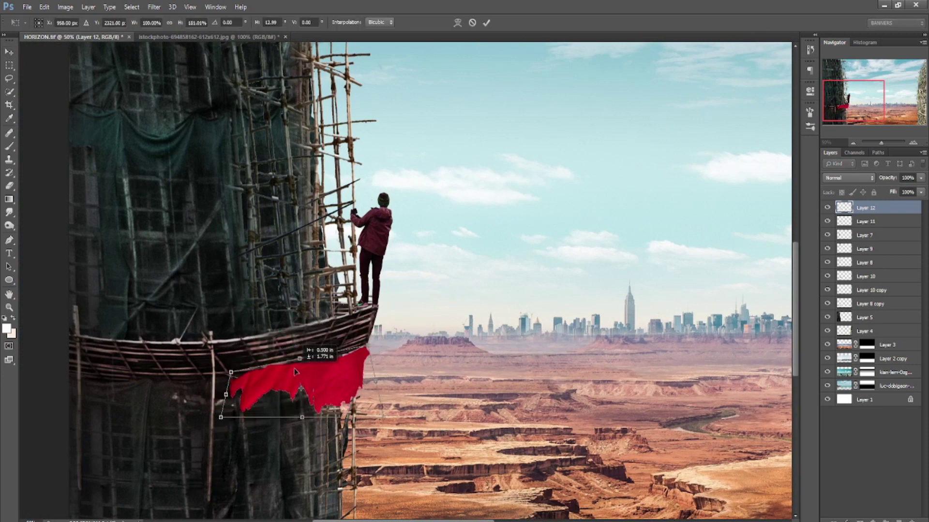
mouse_move(311, 409)
mouse_down()
mouse_move(323, 418)
mouse_move(303, 384)
mouse_up()
drag(360, 340, 365, 340)
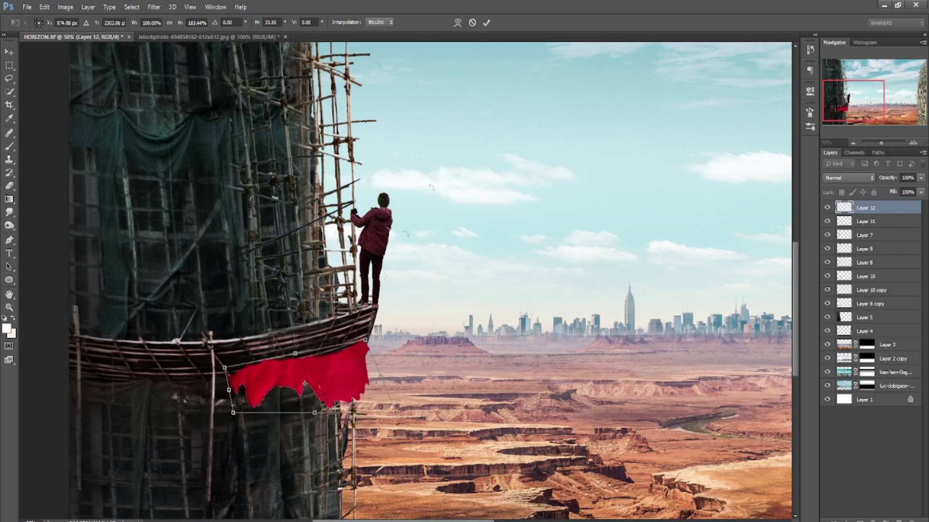
Warp the flag's right part, left edge and lower-left corner to drape from the ledge
click(458, 22)
mouse_move(360, 360)
mouse_down()
mouse_move(342, 368)
mouse_move(350, 358)
mouse_up()
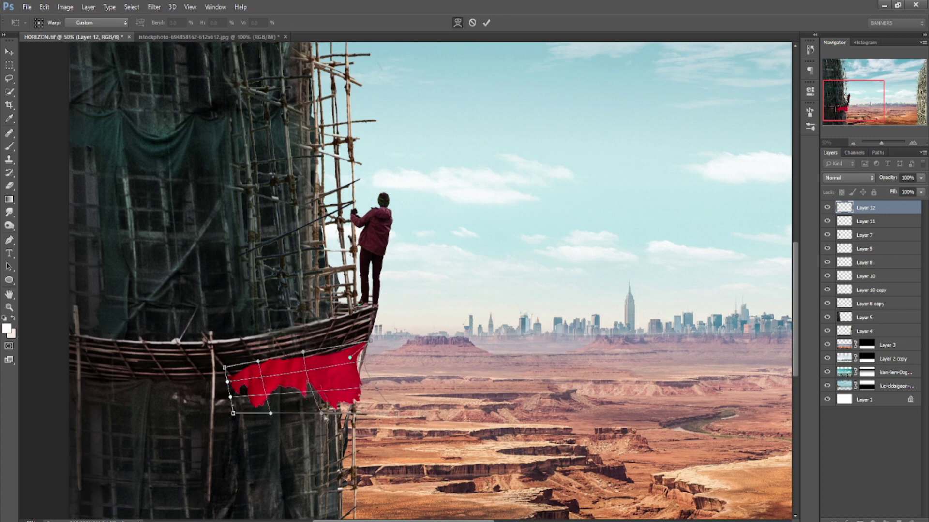
drag(224, 368, 214, 342)
drag(233, 414, 261, 410)
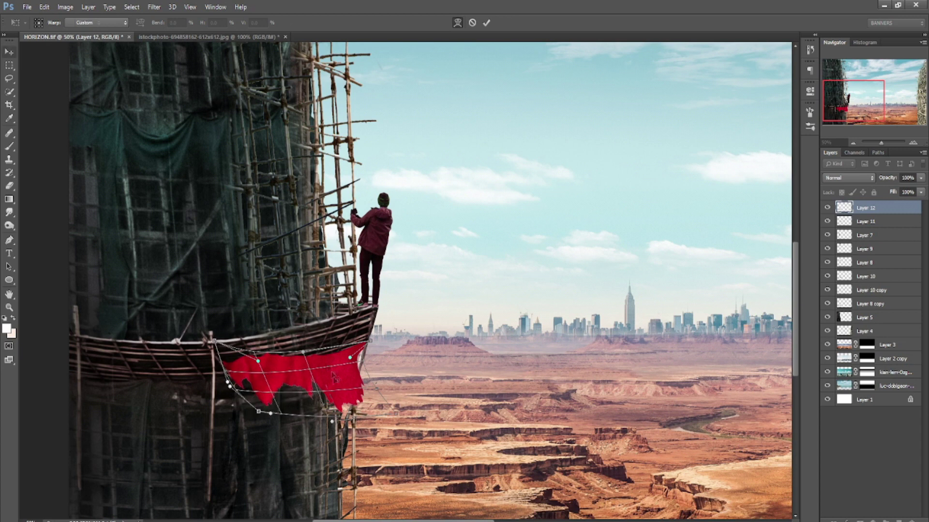
key(Return)
key(l)
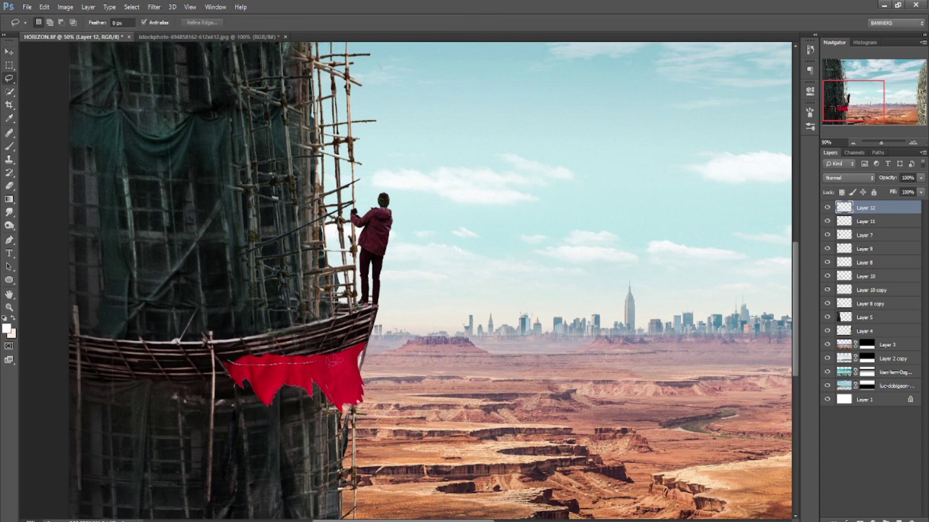
Mute the flag by lowering its saturation and darkening midtones to 0.68 in Levels
drag(220, 356, 235, 385)
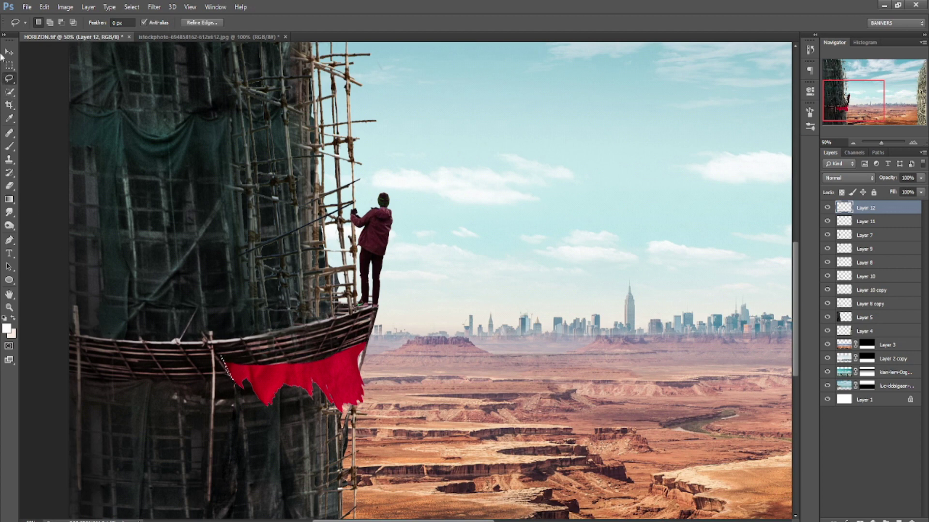
key(ctrl+u)
drag(440, 285, 425, 284)
click(549, 212)
key(ctrl+l)
drag(470, 358, 485, 358)
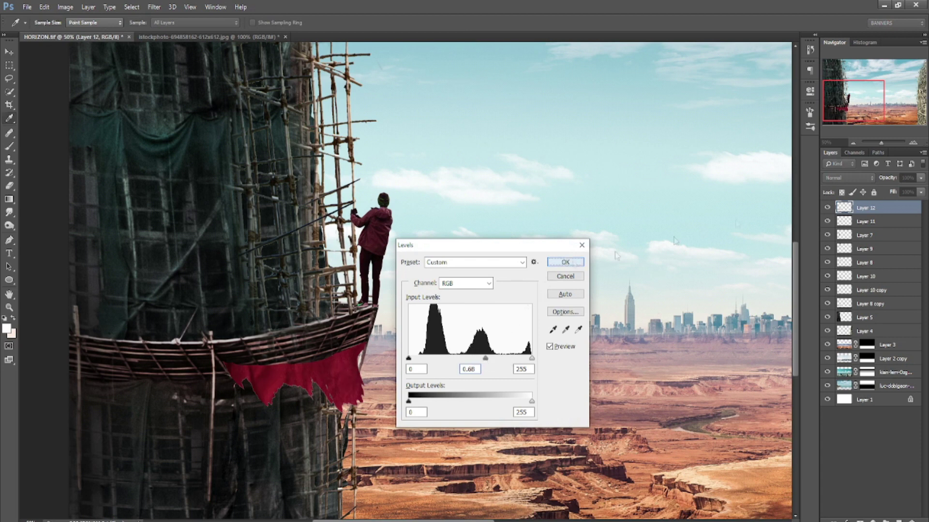
click(565, 262)
Load the flag's pixels, contract the selection, invert it, then deselect
ctrl+click(844, 208)
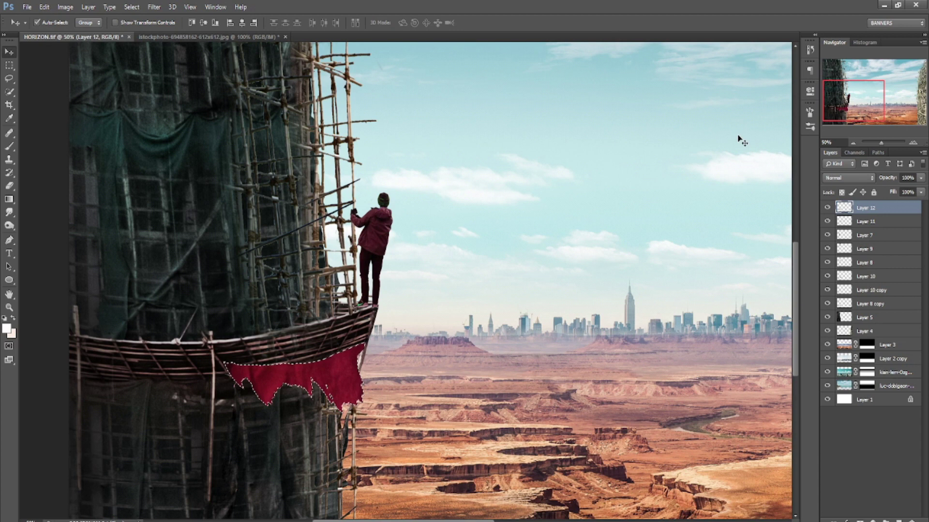
click(132, 7)
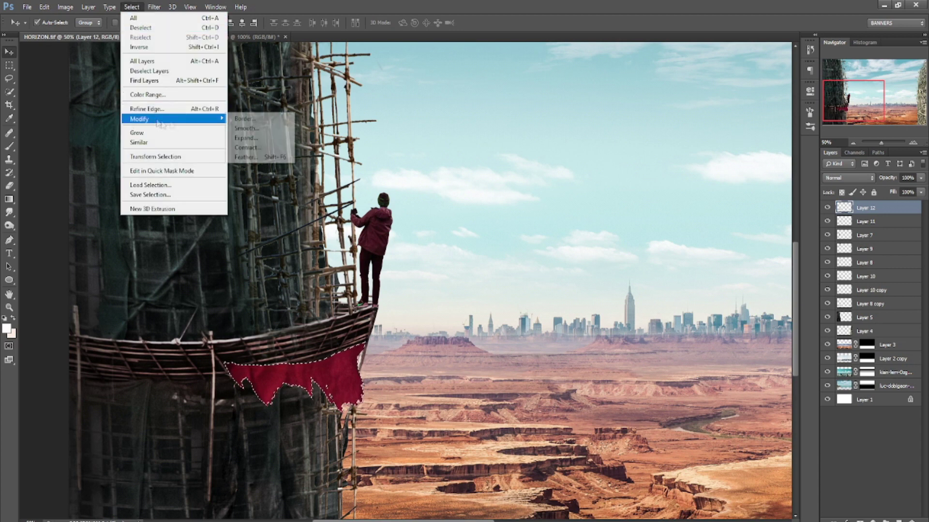
click(247, 148)
key(Return)
key(ctrl+shift+i)
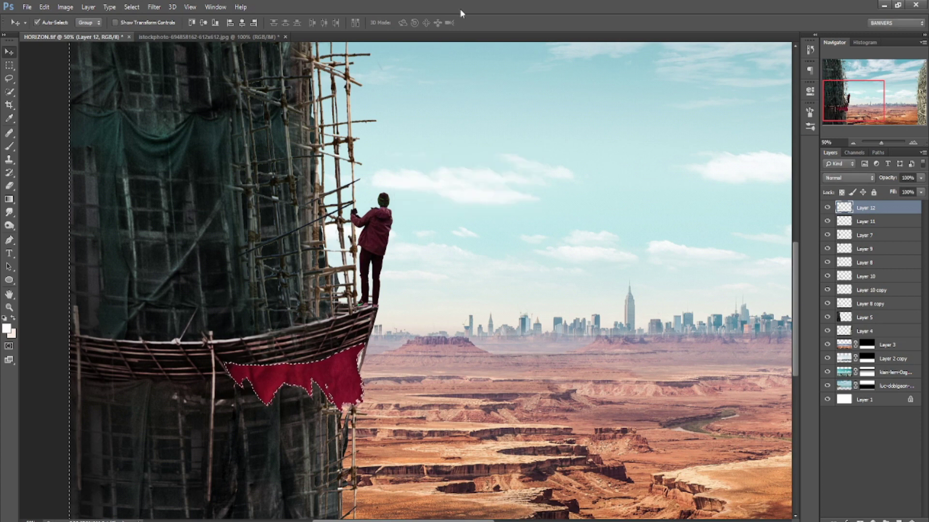
key(ctrl+d)
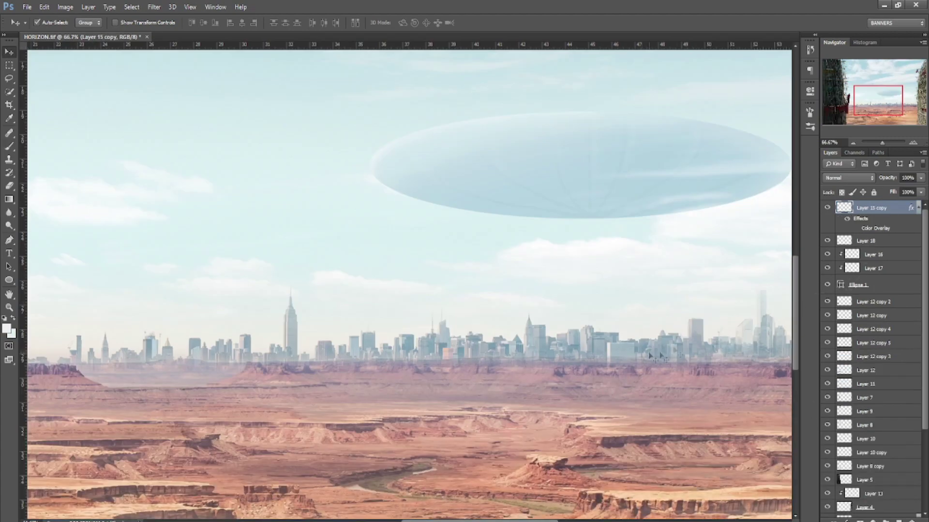
key(b)
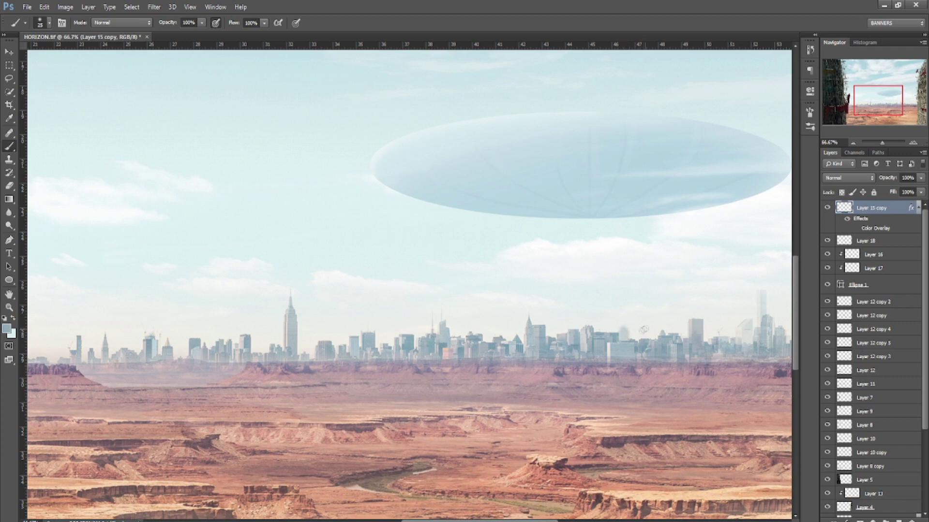
Add a new layer for smoke and lower the brush flow to 65%
click(866, 240)
click(870, 208)
key(ctrl+shift+alt+n)
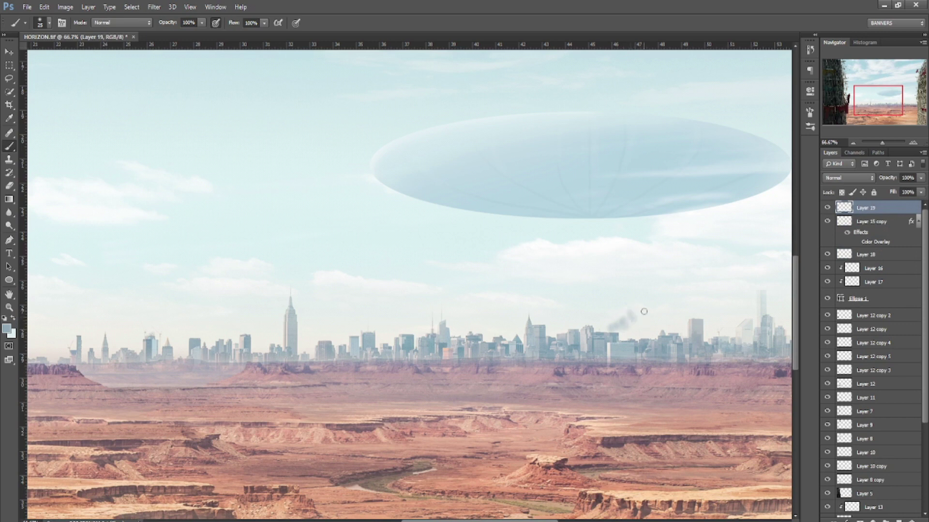
drag(238, 25, 221, 25)
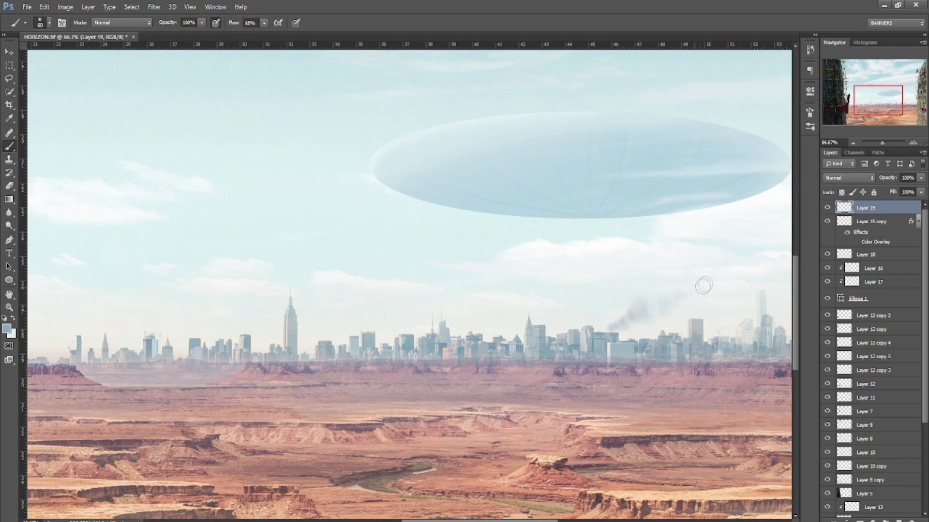
Paint grey smoke plumes over the skyline's right side, centre and near the tall spire
drag(713, 283, 737, 274)
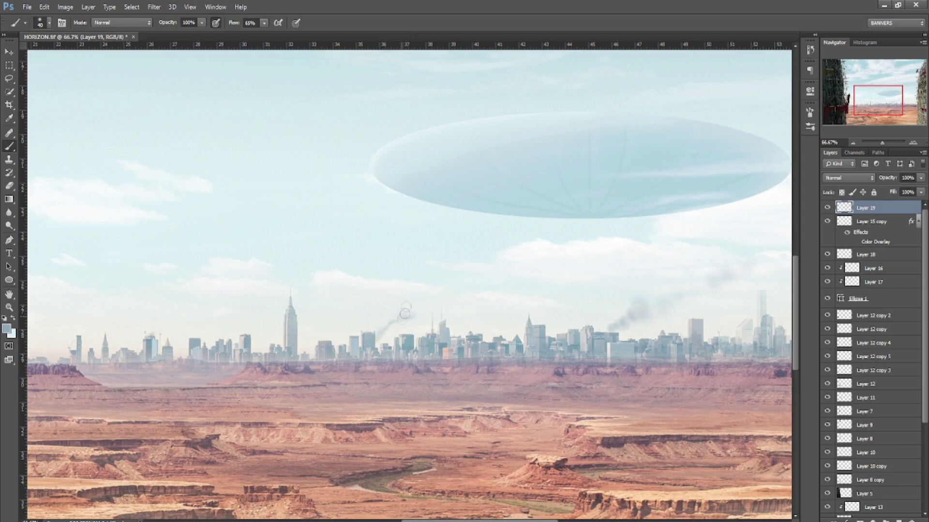
mouse_move(421, 311)
mouse_down()
mouse_move(455, 293)
mouse_move(443, 292)
mouse_up()
key(bracketright)
key(bracketright)
key(bracketright)
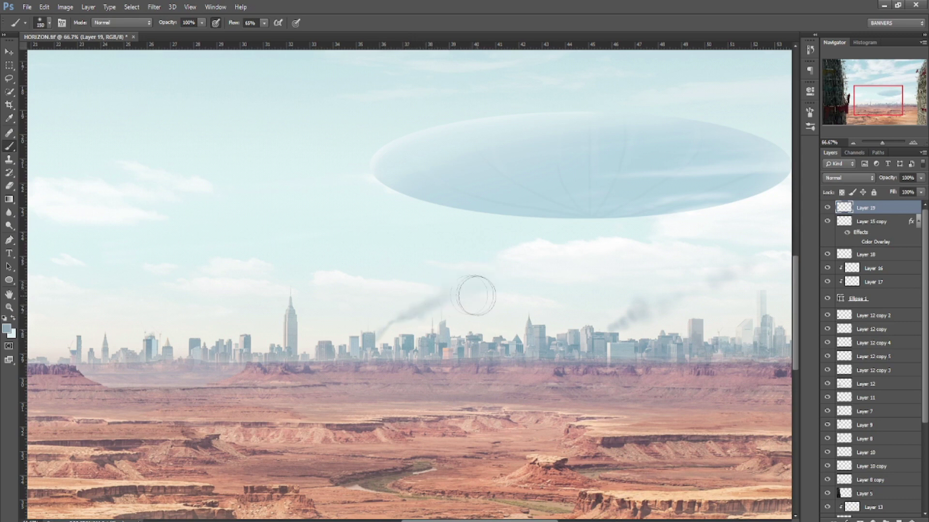
drag(436, 311, 484, 293)
key(bracketleft)
key(bracketleft)
alt+click(279, 338)
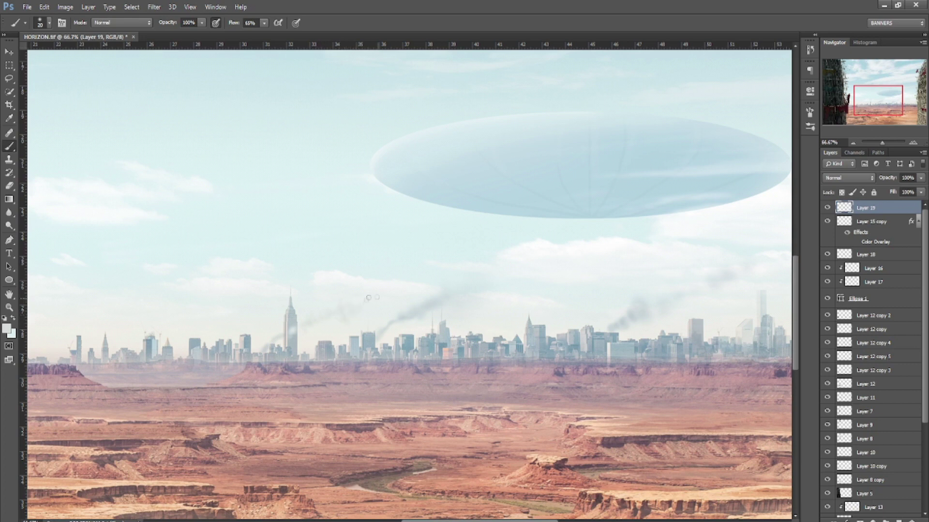
drag(408, 311, 404, 314)
key(ctrl+minus)
key(ctrl+minus)
key(ctrl+minus)
Select the top layer, add an empty layer and stamp the visible layers into it
key(v)
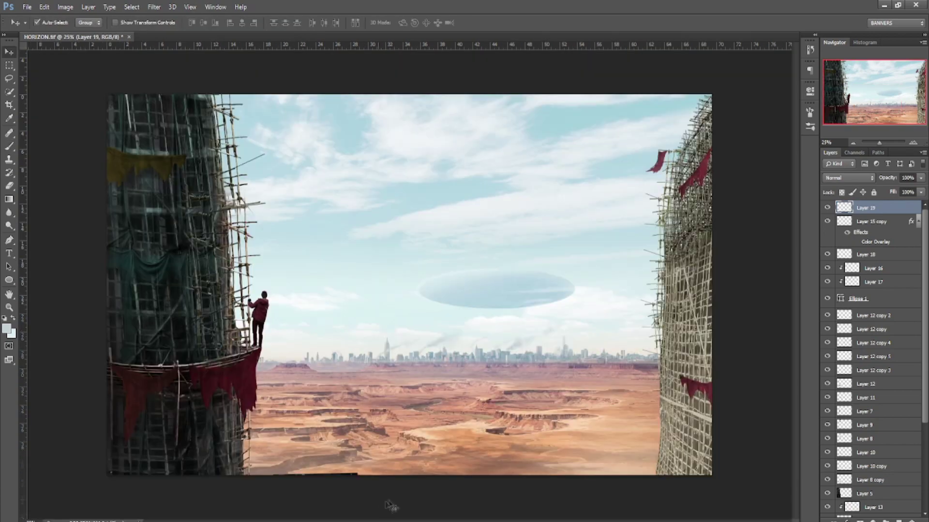
key(alt+bracketleft)
key(alt+bracketleft)
key(alt+bracketleft)
key(alt+Tab)
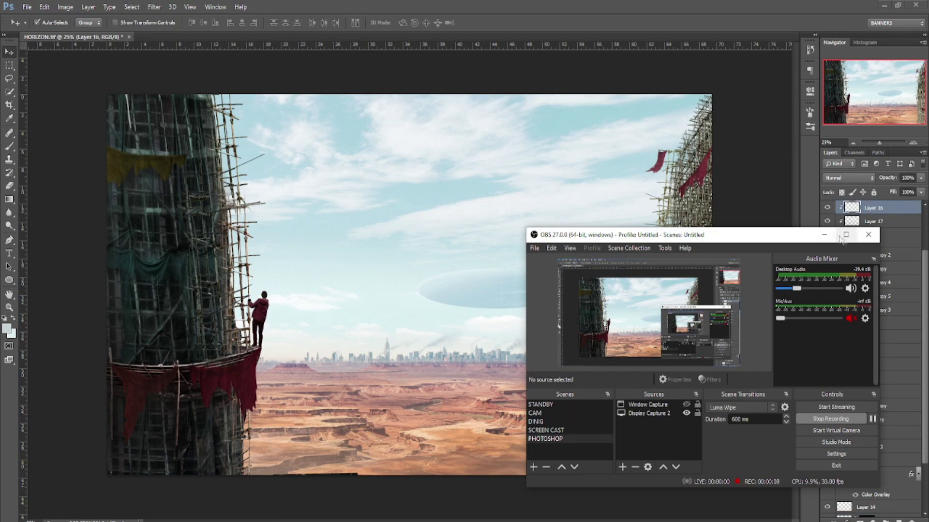
click(824, 235)
key(alt+comma)
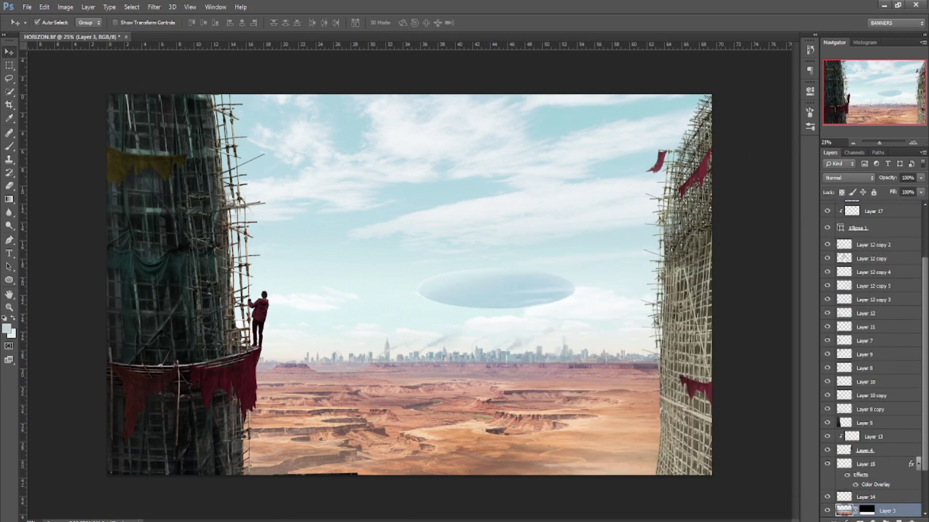
key(alt+period)
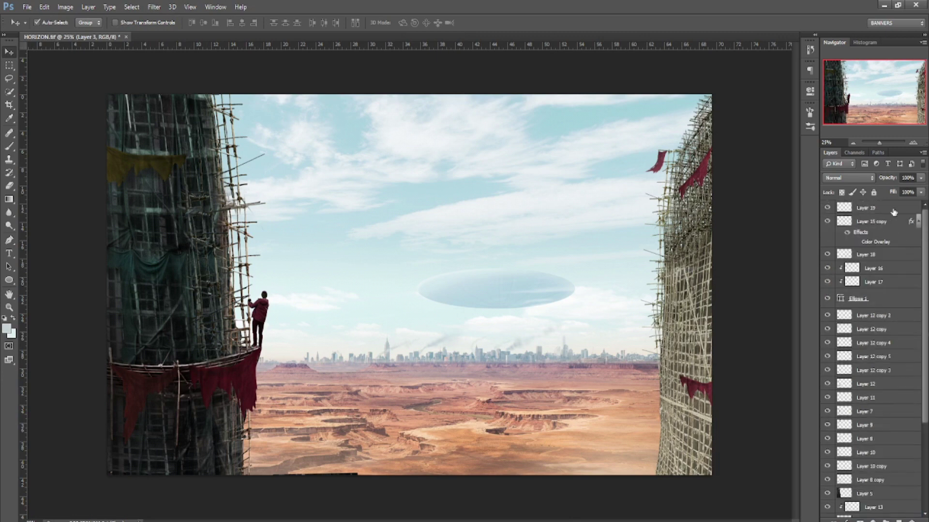
key(ctrl+shift+alt+n)
key(b)
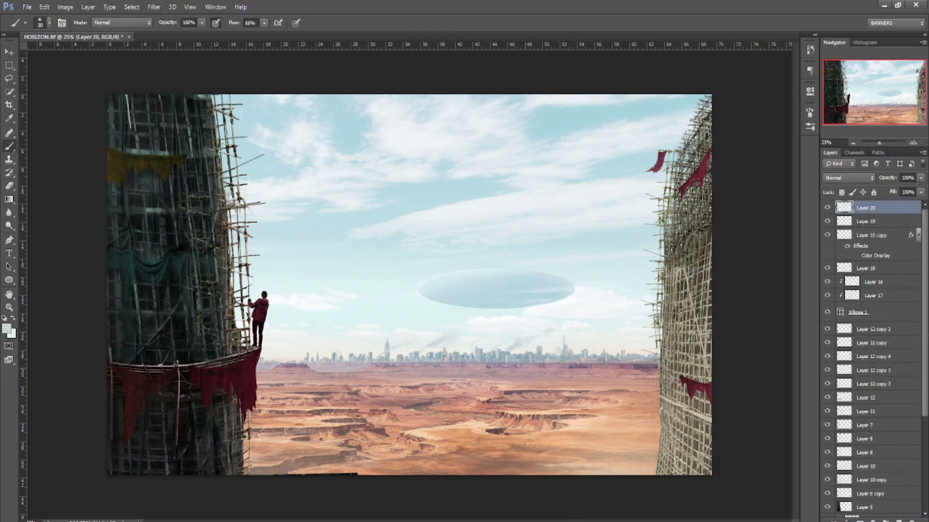
key(d)
key(v)
key(ctrl+shift+alt+e)
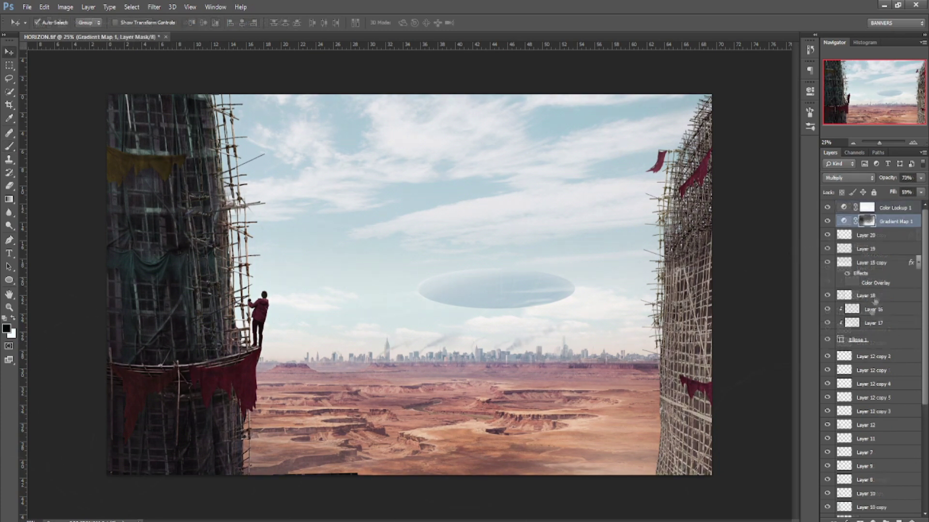
Stamp all visible layers again, then delete the extra merged copy
key(l)
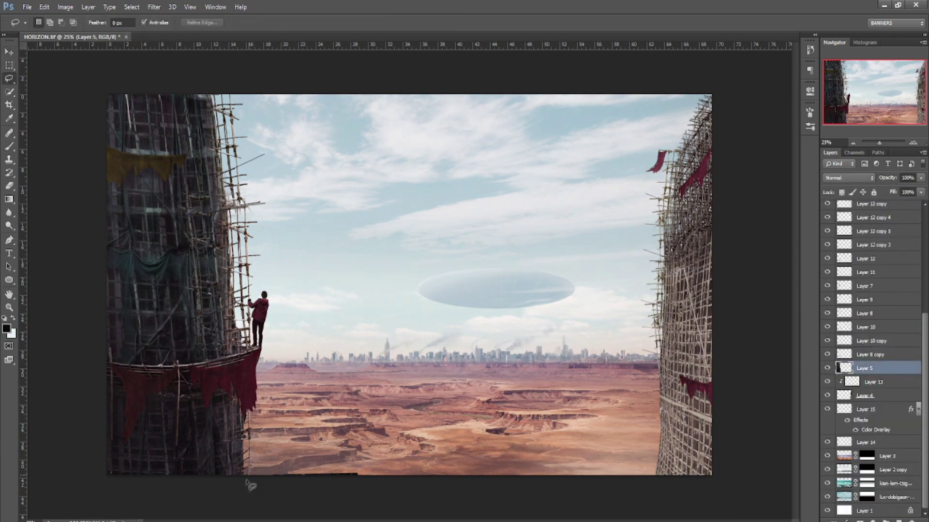
key(v)
scroll(912, 272, up, 2)
scroll(912, 272, up, 3)
scroll(917, 242, up, 3)
key(ctrl+shift+alt+e)
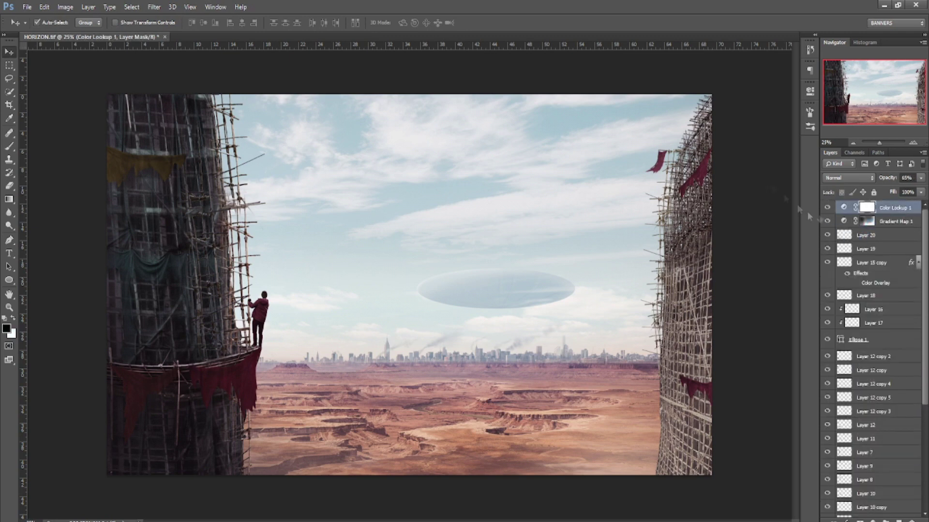
key(Delete)
scroll(922, 310, down, 5)
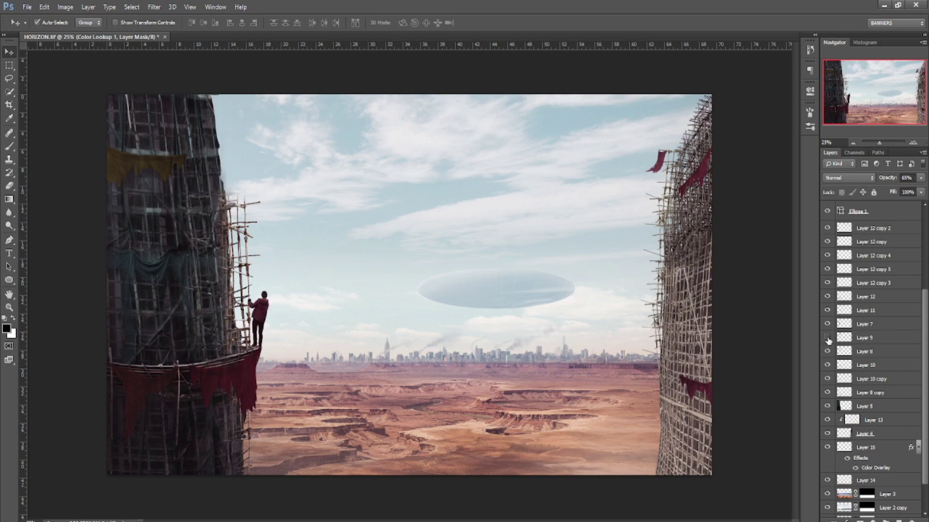
Lasso part of the left scaffolding on Layer 9, then stamp visible layers on top and save
click(844, 352)
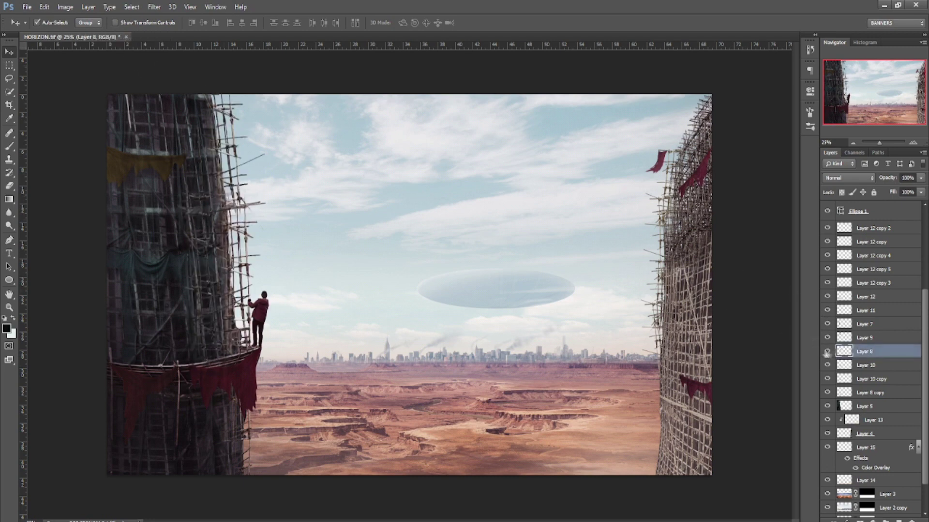
key(l)
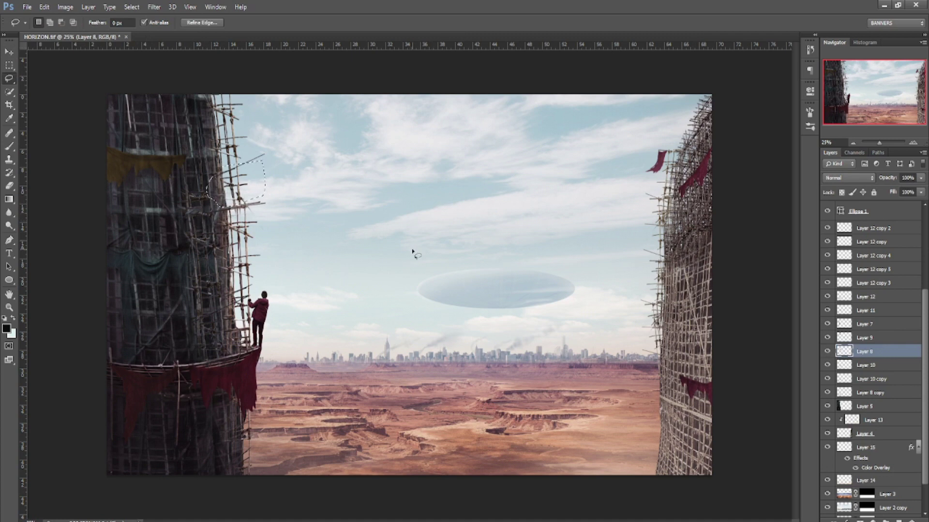
click(851, 338)
drag(289, 199, 247, 217)
click(241, 222)
key(v)
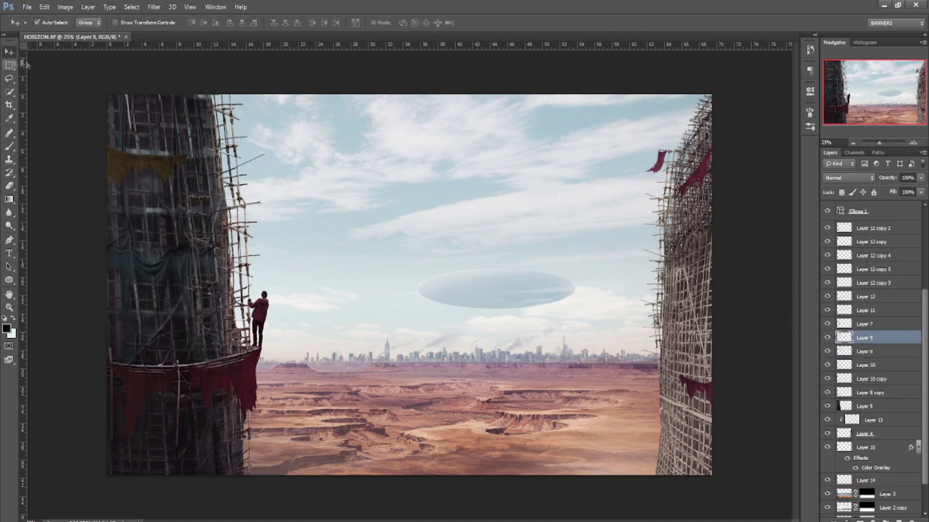
scroll(890, 208, up, 5)
click(890, 208)
key(ctrl+shift+alt+e)
key(ctrl+s)
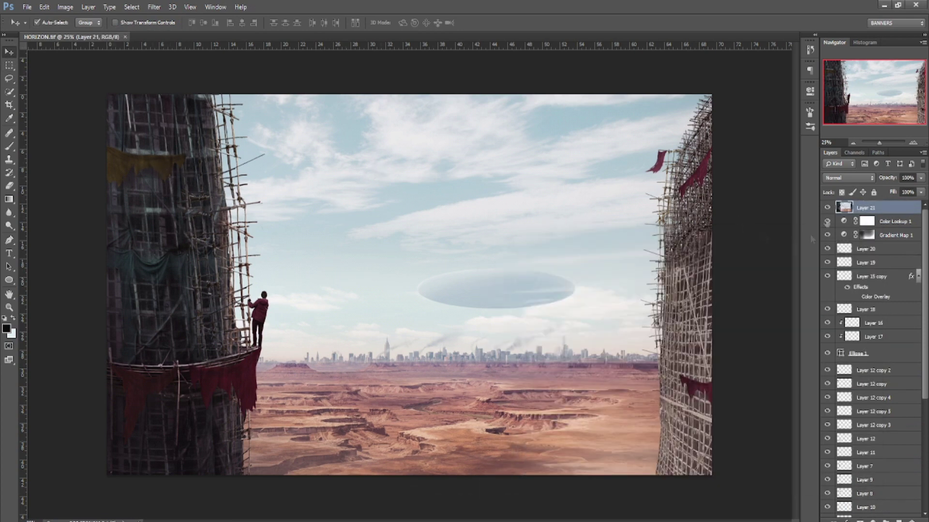
Add a blank top layer and set up a small Brush for fine painting
click(827, 208)
key(ctrl+plus)
key(ctrl+shift+alt+n)
key(ctrl+plus)
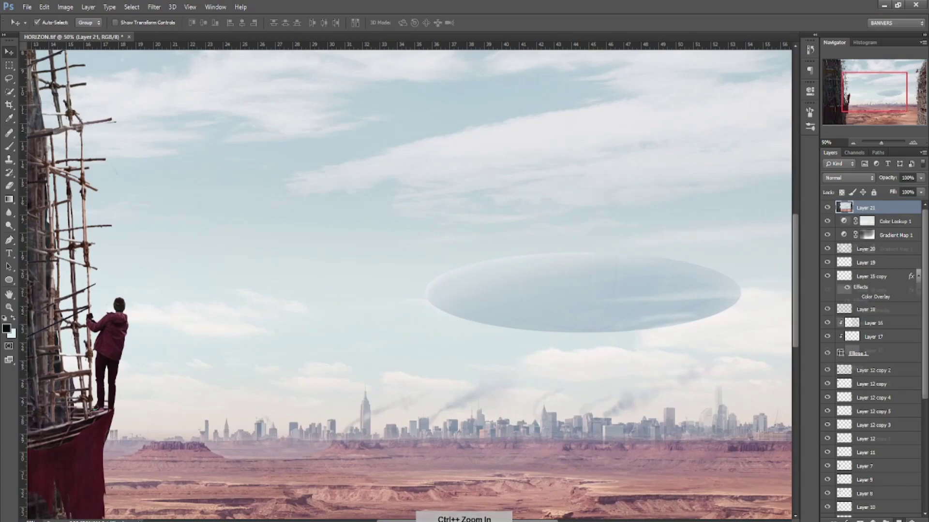
key(b)
key(bracketleft)
key(bracketleft)
key(bracketleft)
click(49, 23)
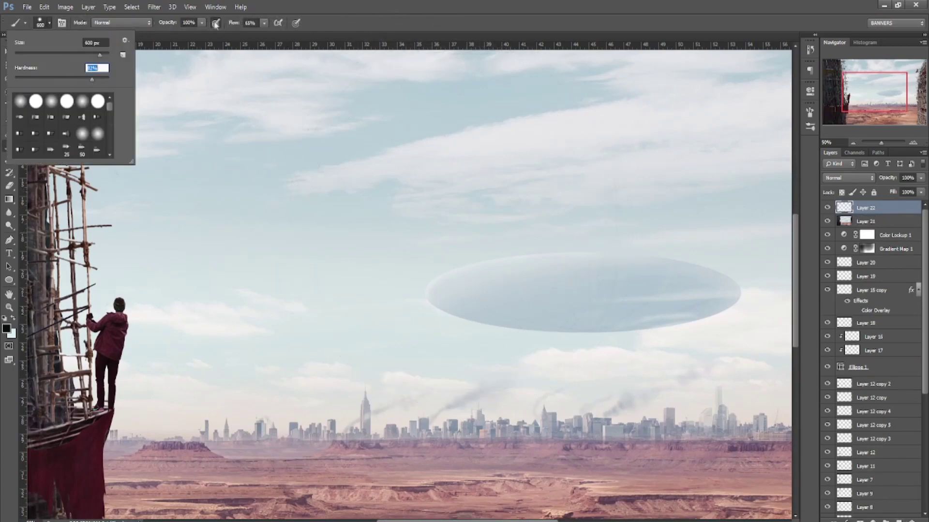
click(216, 25)
click(49, 23)
key(bracketleft)
key(bracketleft)
key(bracketleft)
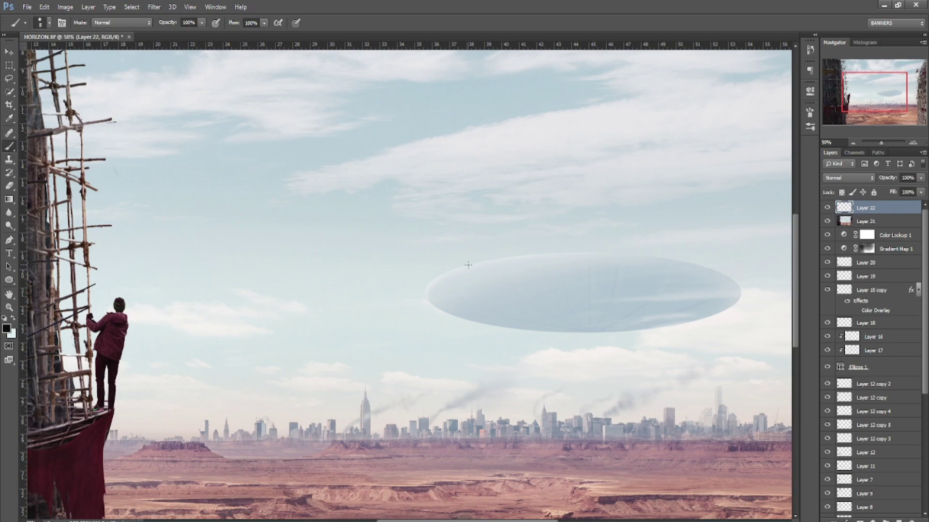
Centre the floating disc, undo a white stroke along its top, and zoom to the man's head
key(ctrl+plus)
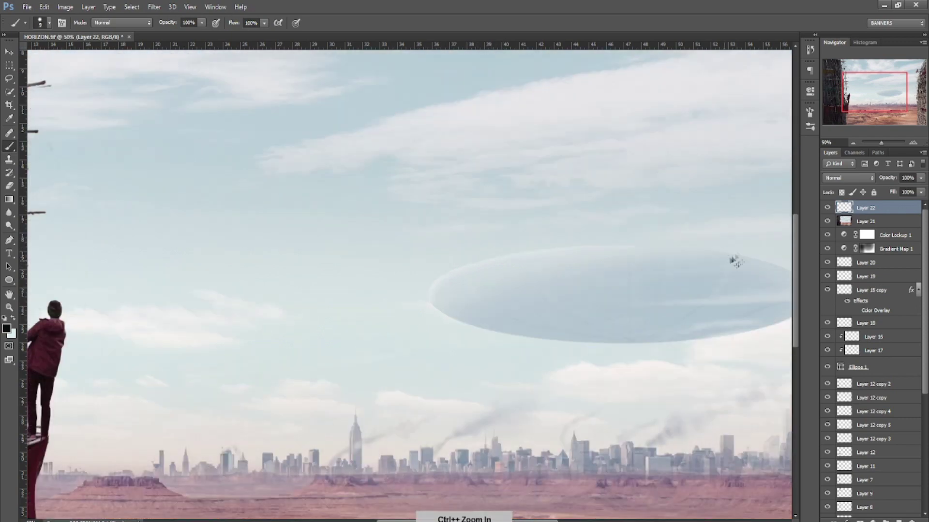
drag(653, 305, 435, 307)
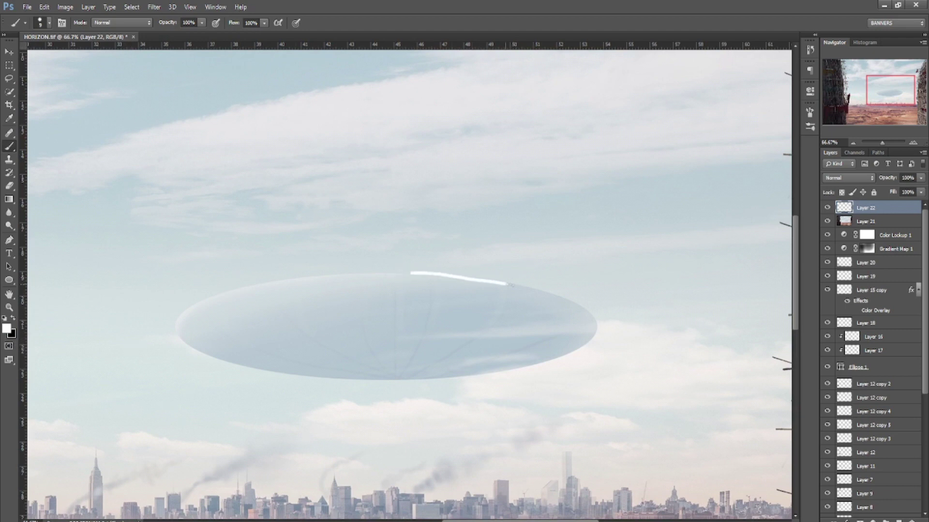
key(ctrl+z)
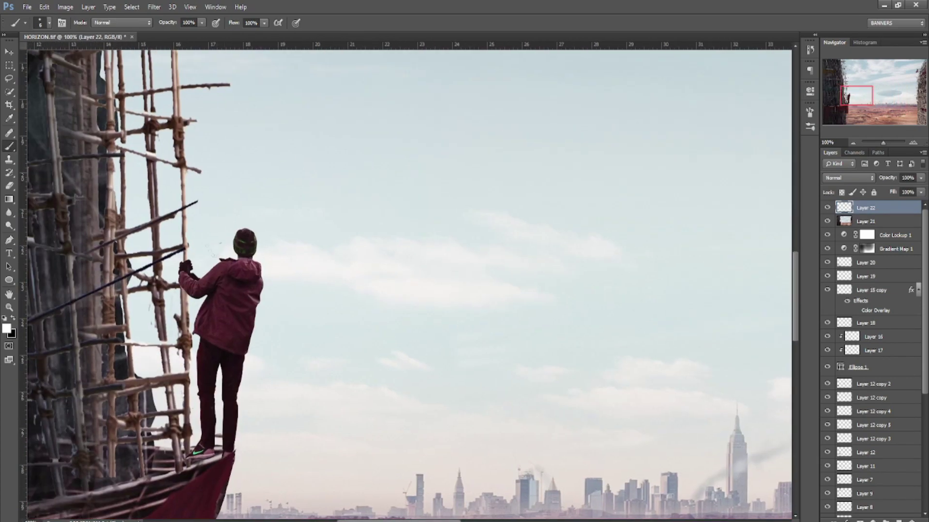
ctrl+click(204, 198)
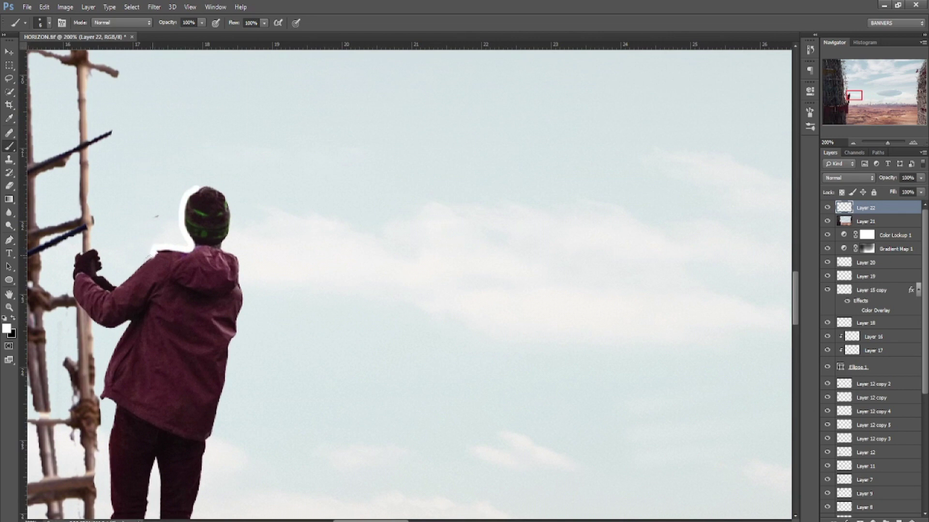
Undo the last white rim-light stroke around the man's head, then select merged Layer 21
key(ctrl+z)
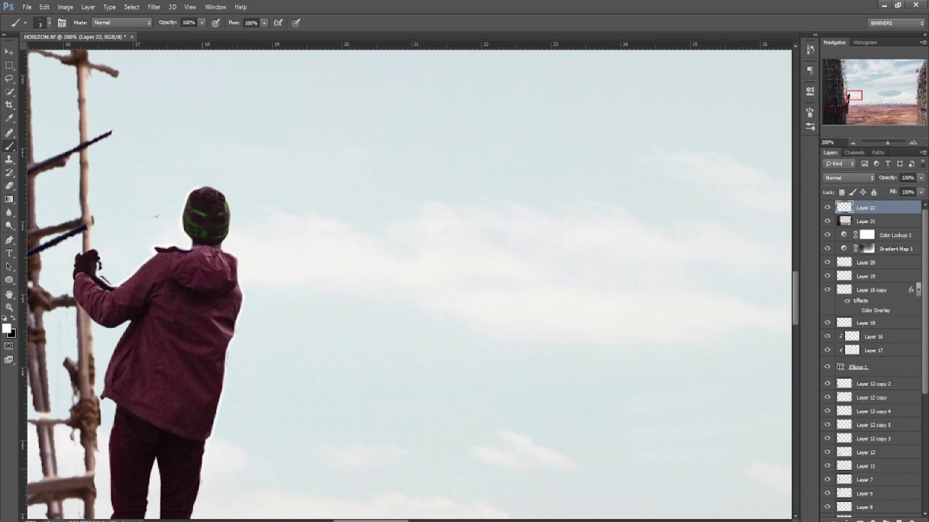
scroll(253, 289, down, 5)
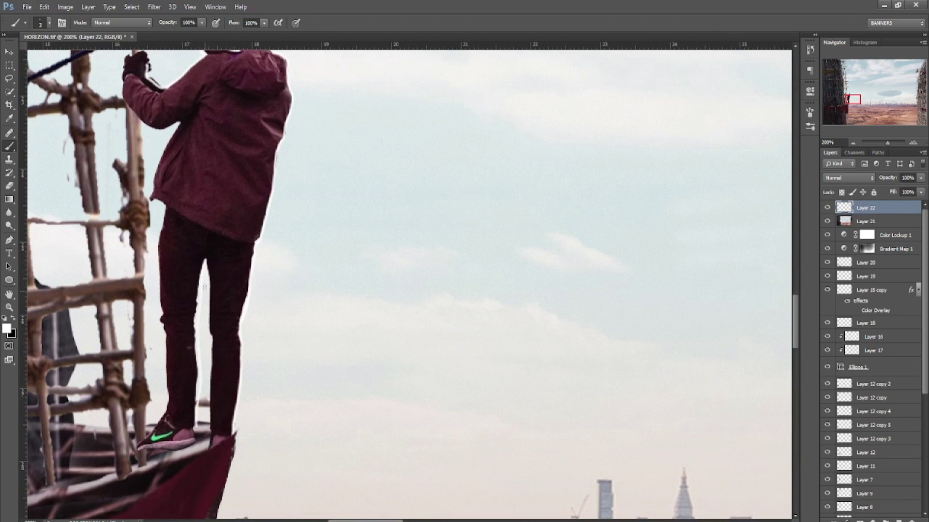
key(v)
click(421, 361)
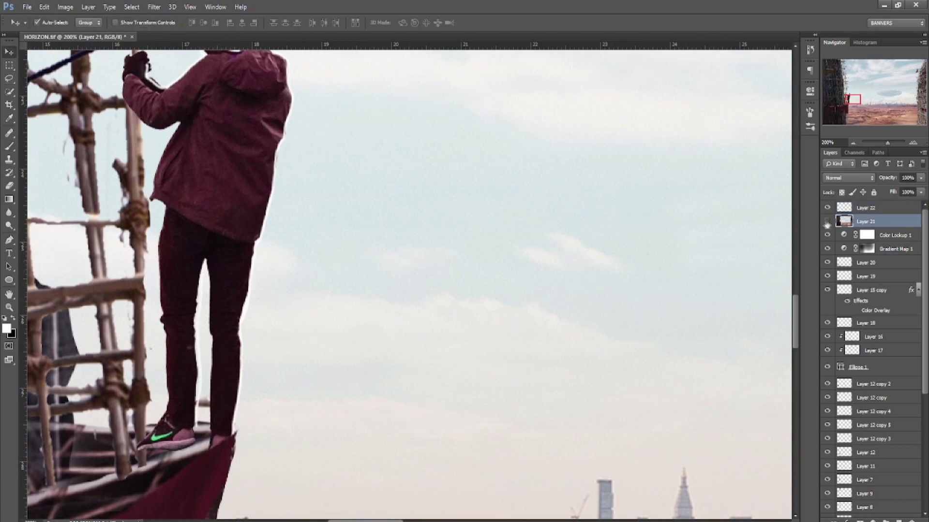
click(866, 248)
click(827, 248)
click(851, 453)
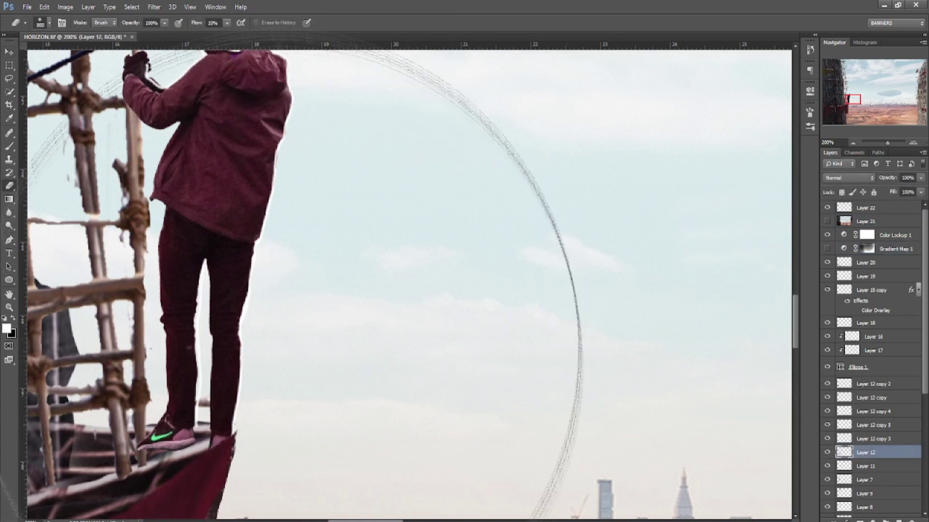
key(l)
drag(239, 391, 240, 394)
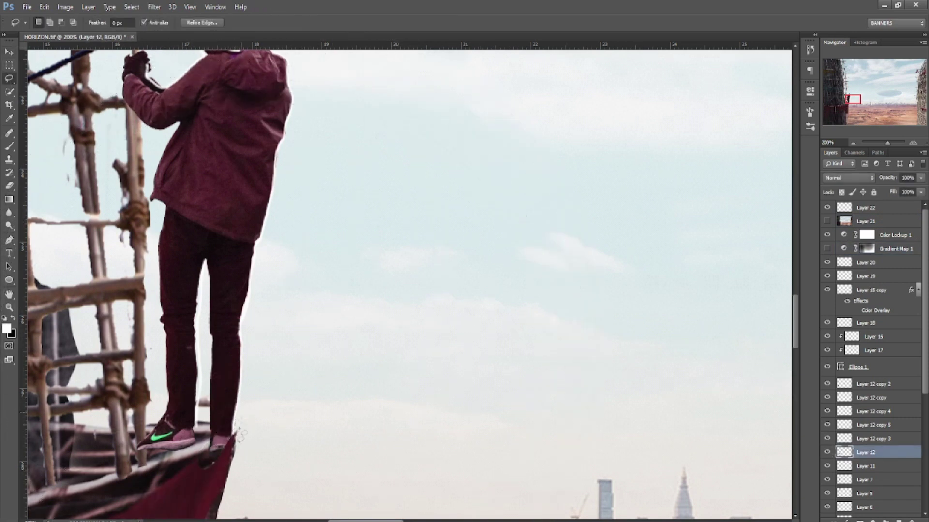
drag(225, 460, 127, 516)
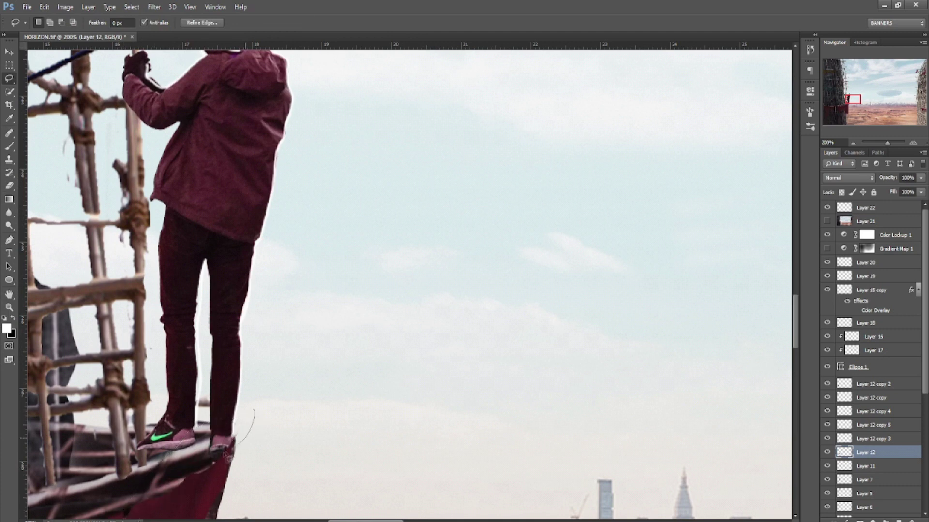
drag(208, 464, 283, 422)
drag(212, 463, 255, 452)
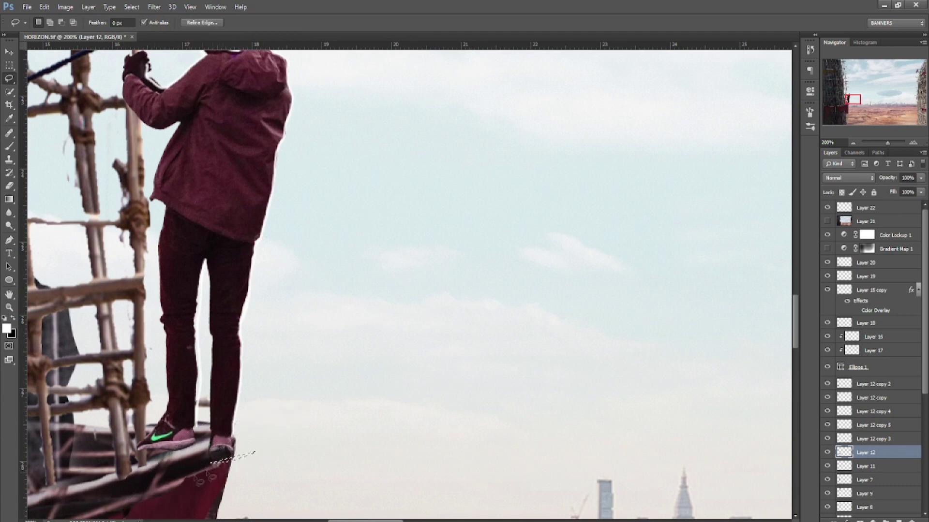
key(ctrl+d)
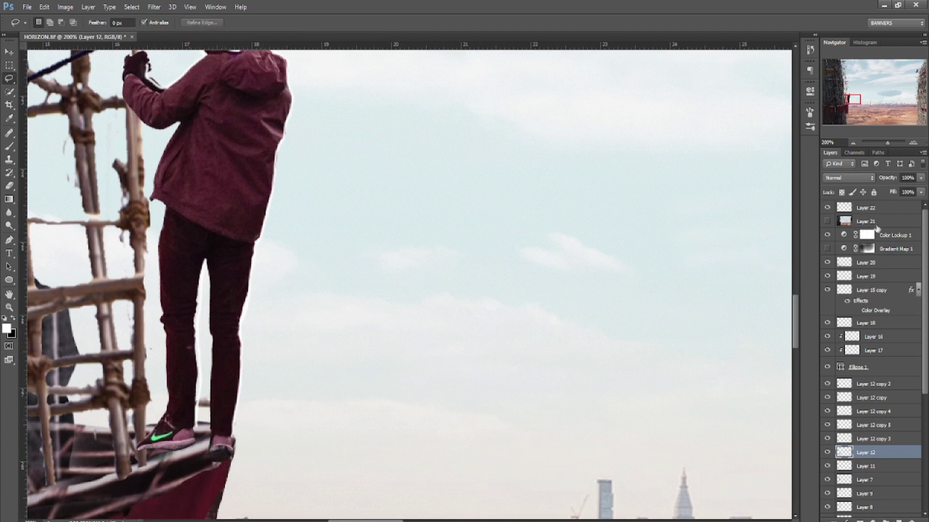
click(874, 235)
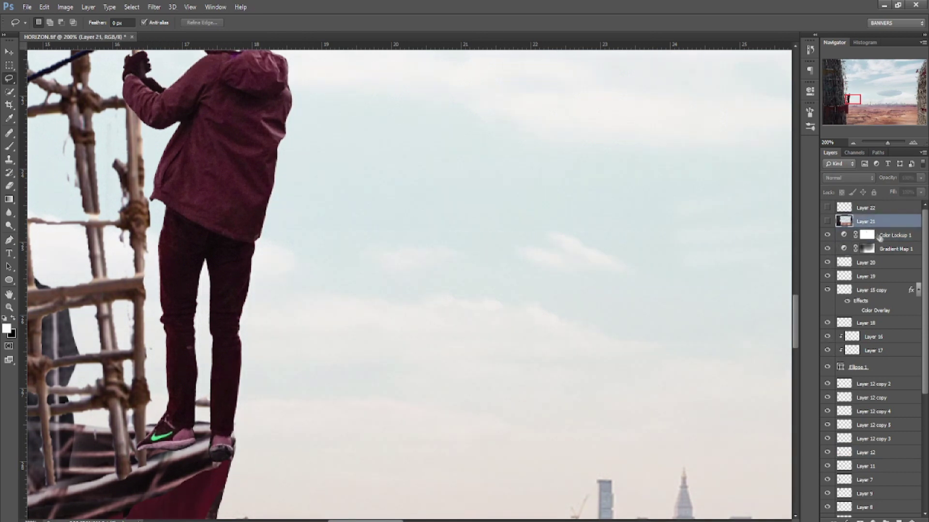
click(871, 232)
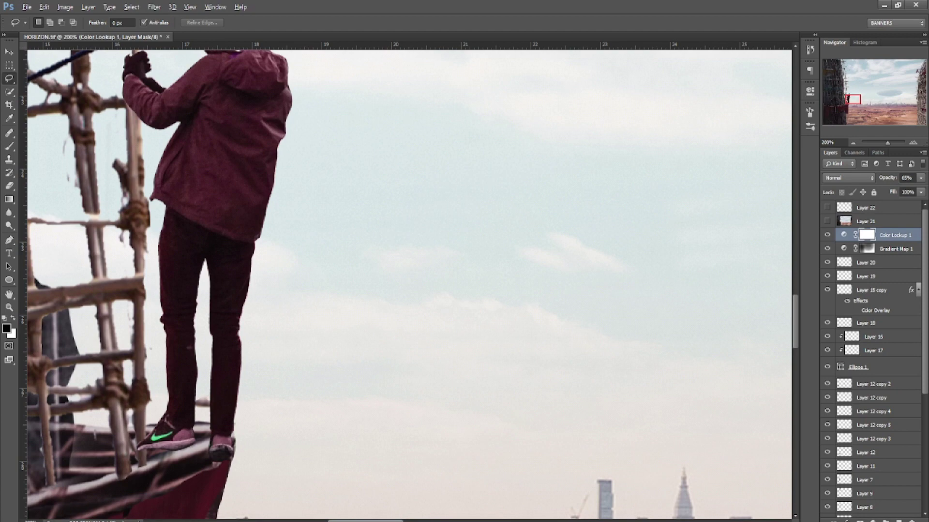
key(ctrl+alt+shift+s)
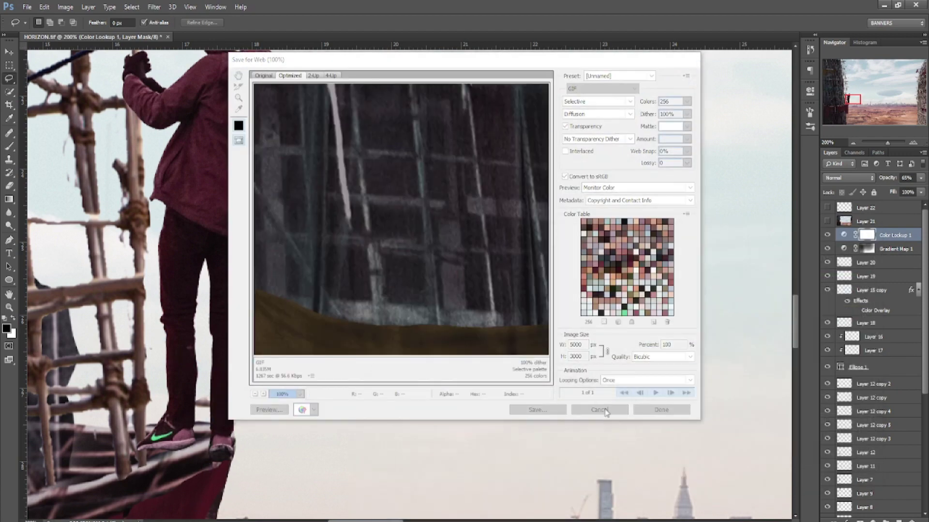
click(602, 410)
click(827, 235)
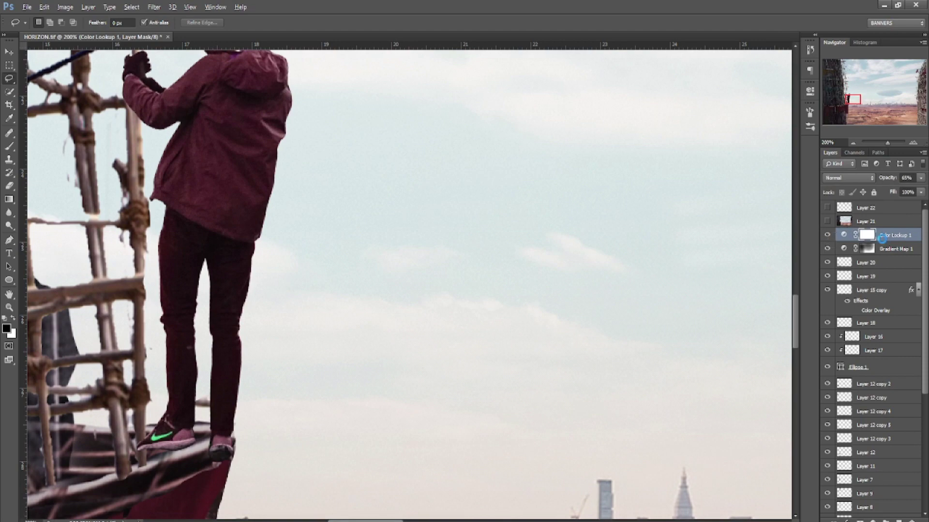
click(866, 221)
drag(827, 208, 827, 221)
key(x)
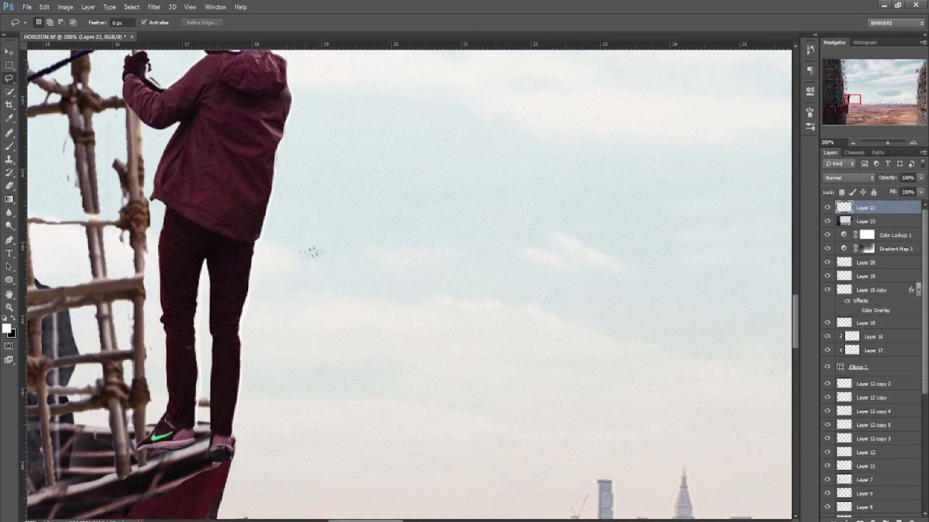
key(b)
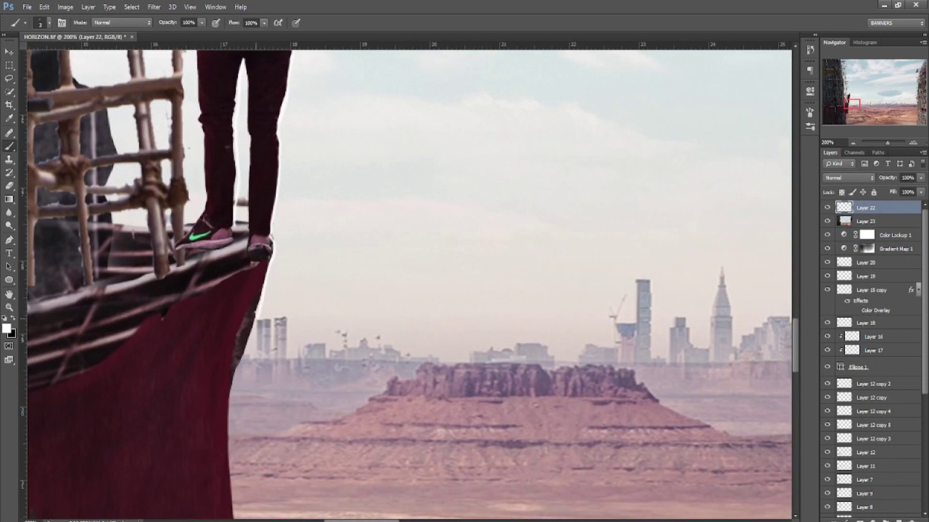